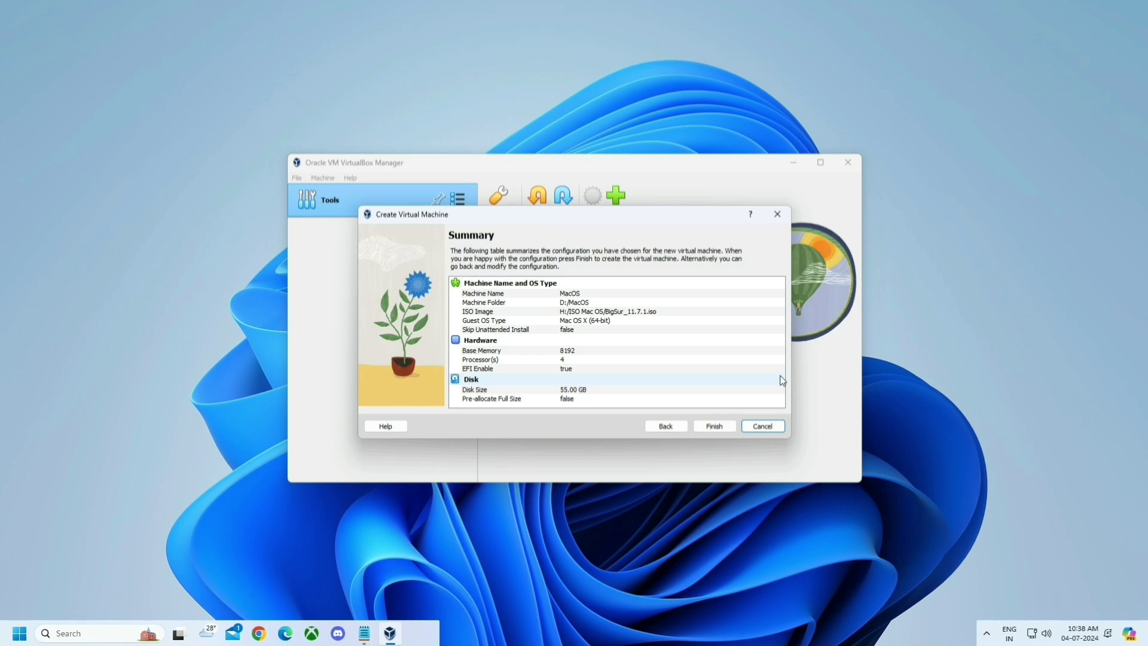
# - Finish the wizard to add the MacOS VM with 8192 MB RAM, 4 CPUs and a 55 GB disk
pyautogui.click(722, 427)
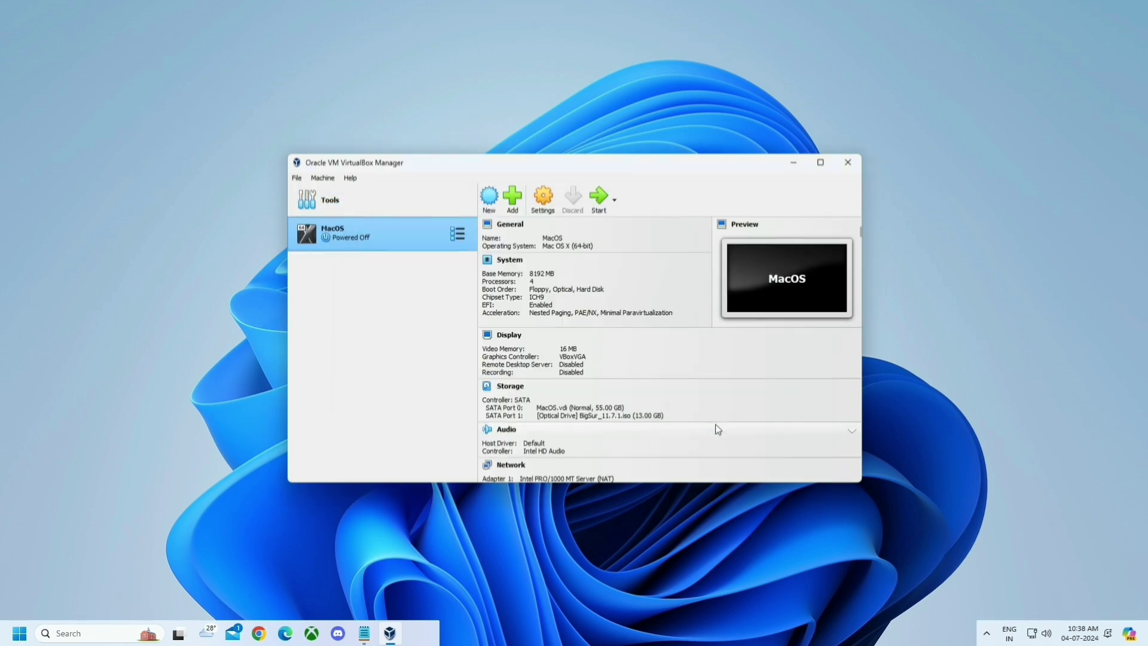
# - Give the MacOS VM 128 MB video memory with 3D acceleration enabled, then bring up Commands.txt
pyautogui.click(542, 197)
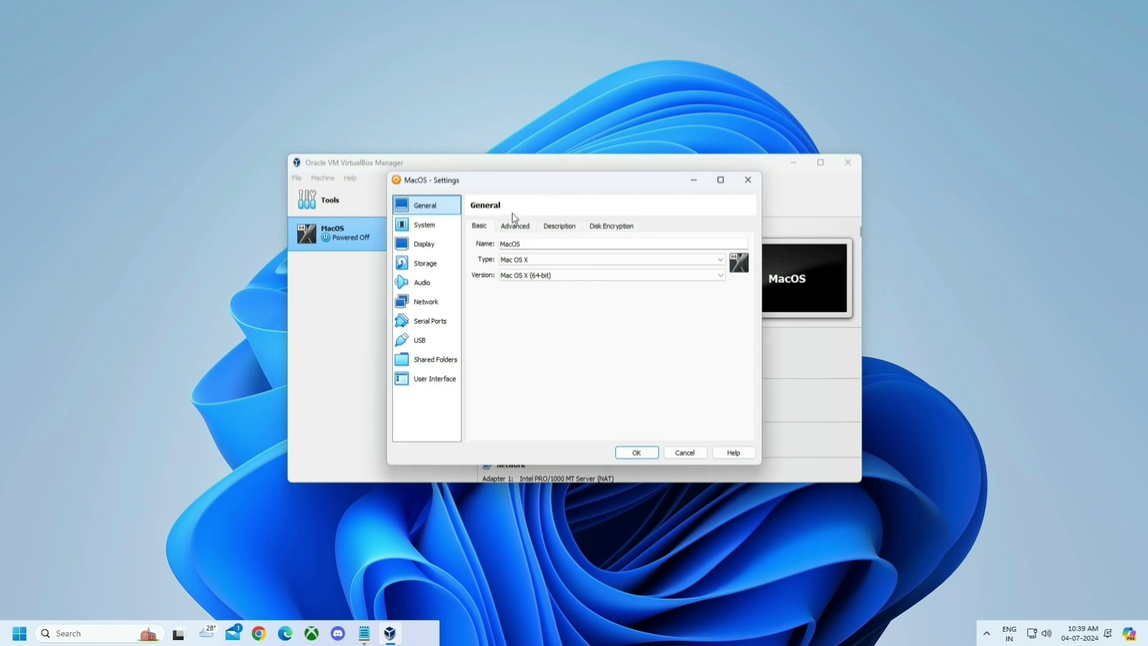
pyautogui.click(428, 246)
pyautogui.moveTo(557, 247); pyautogui.dragTo(709, 245)
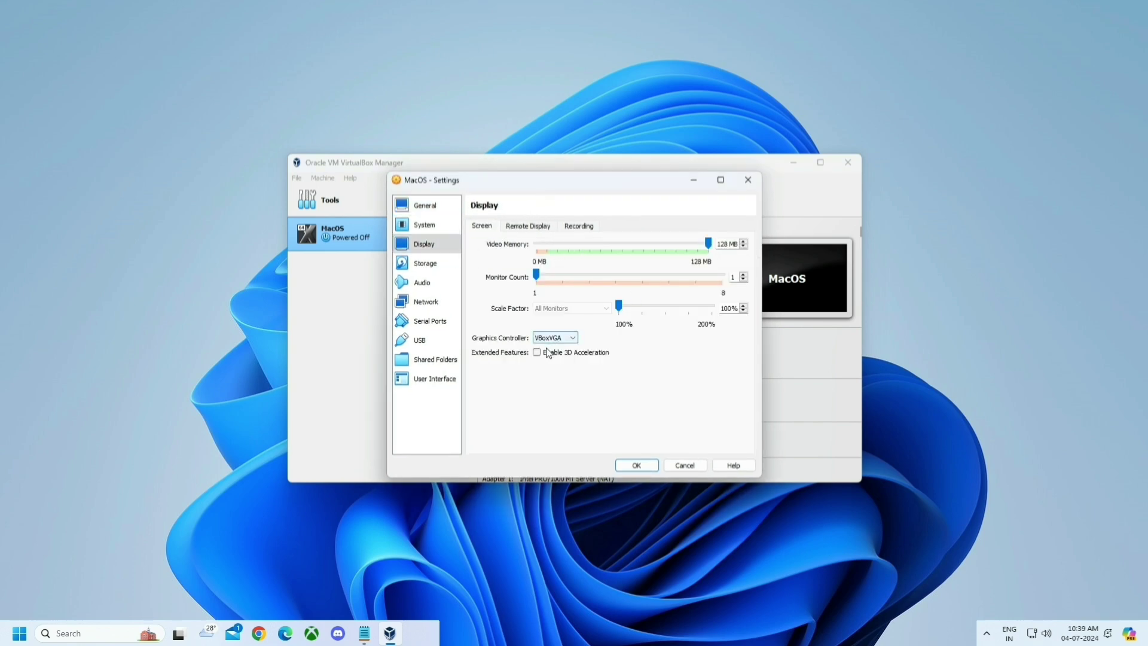
pyautogui.click(537, 352)
pyautogui.click(636, 466)
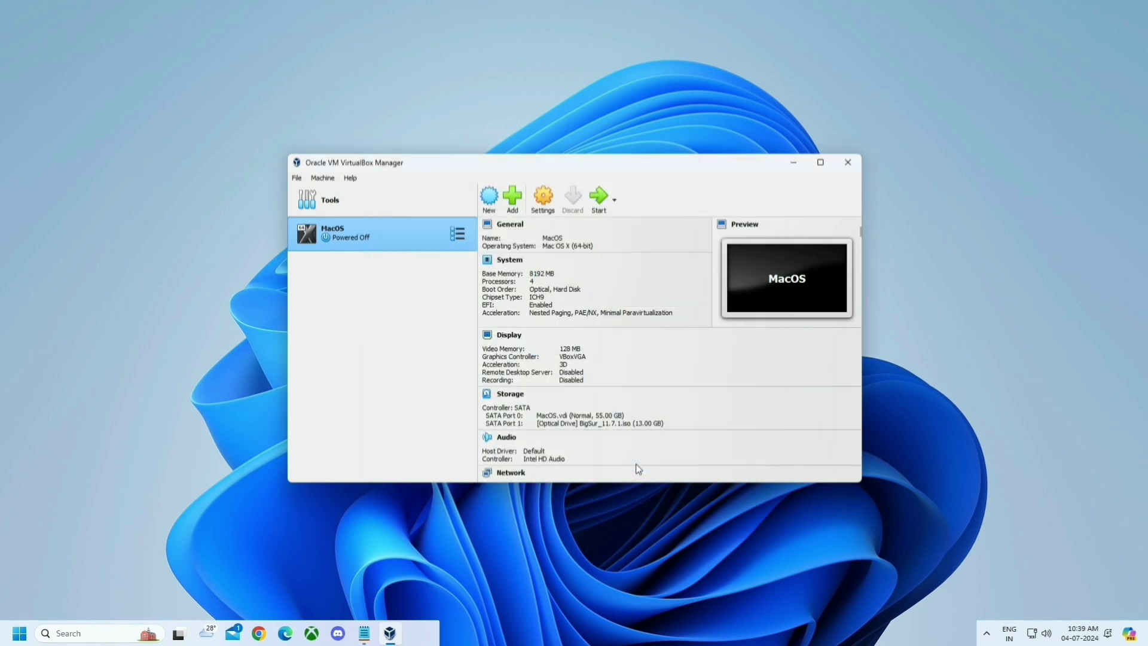
pyautogui.click(365, 634)
# - Launch Command Prompt as administrator by searching for cmd
pyautogui.press('super')
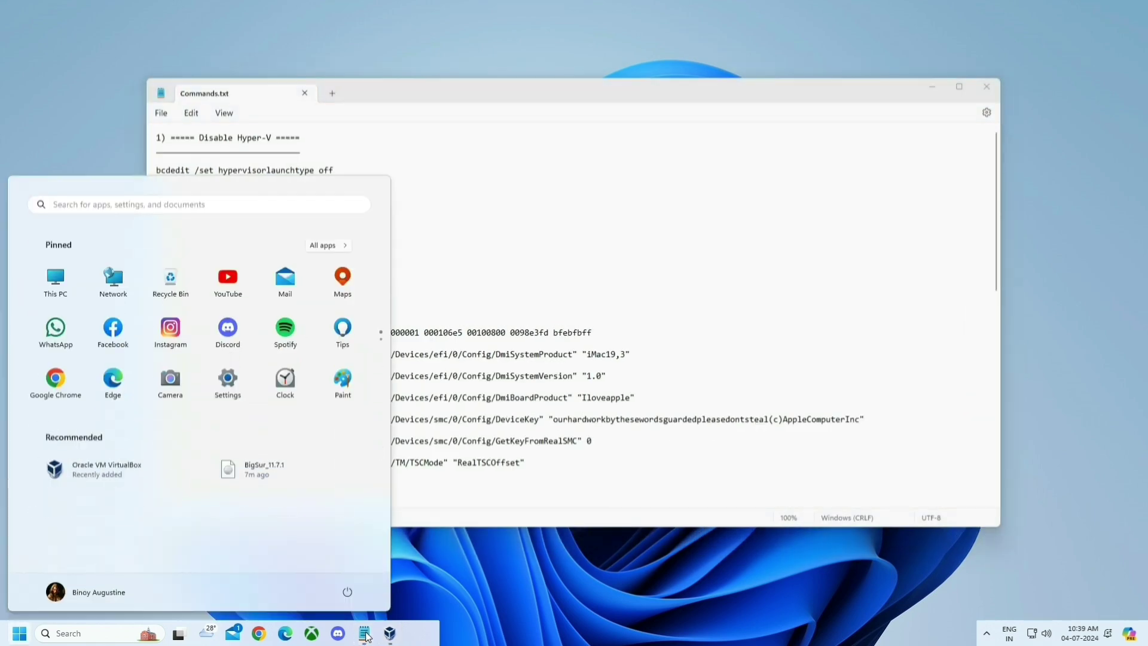
pyautogui.write('cmd')
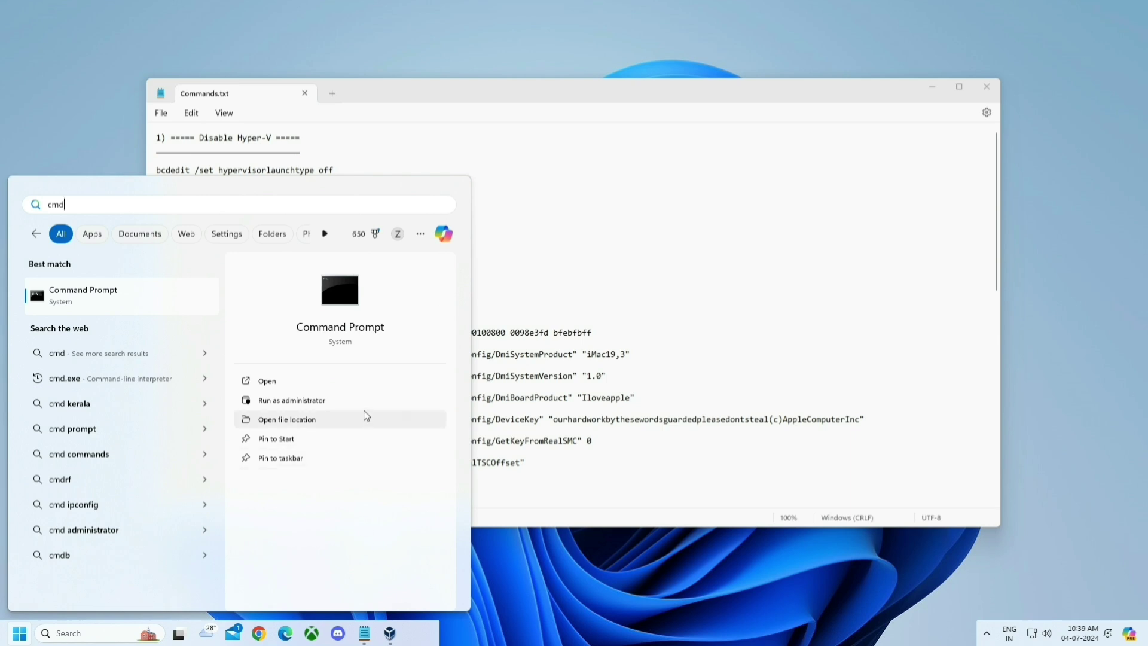
pyautogui.click(353, 400)
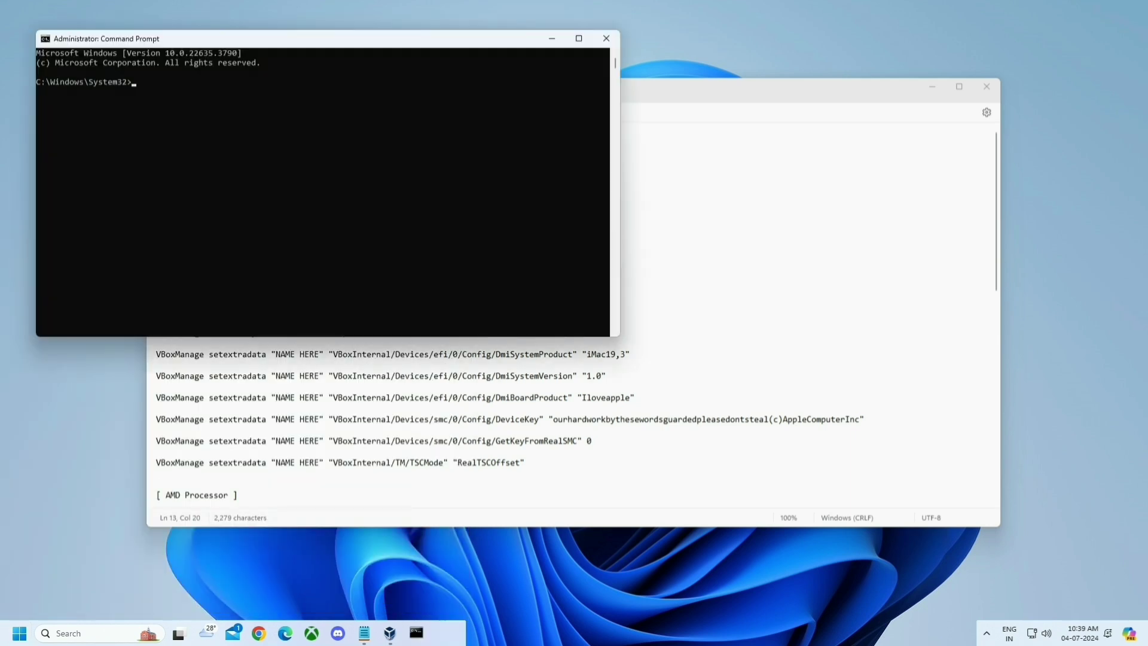
# - Copy 'bcdedit /set hypervisorlaunchtype off' from Commands.txt and run it in the admin prompt
pyautogui.click(157, 365)
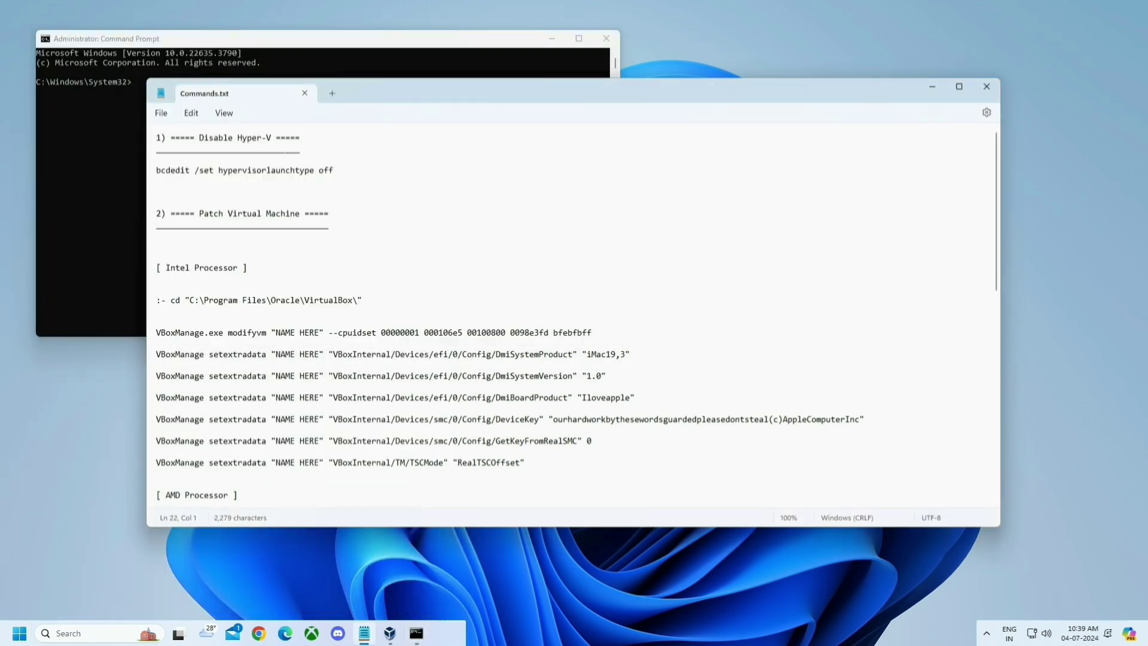
pyautogui.moveTo(194, 137); pyautogui.dragTo(276, 138)
pyautogui.moveTo(339, 172); pyautogui.dragTo(150, 177)
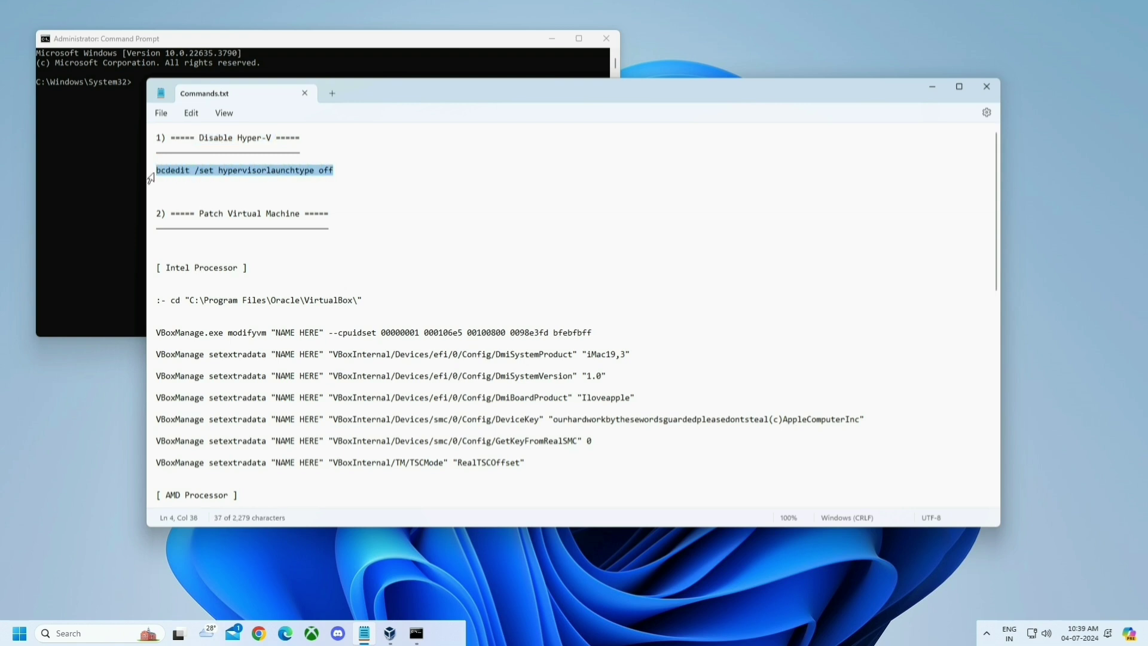
pyautogui.hotkey('ctrl', 'c')
pyautogui.click(73, 150)
pyautogui.rightClick(73, 151)
pyautogui.press('Return')
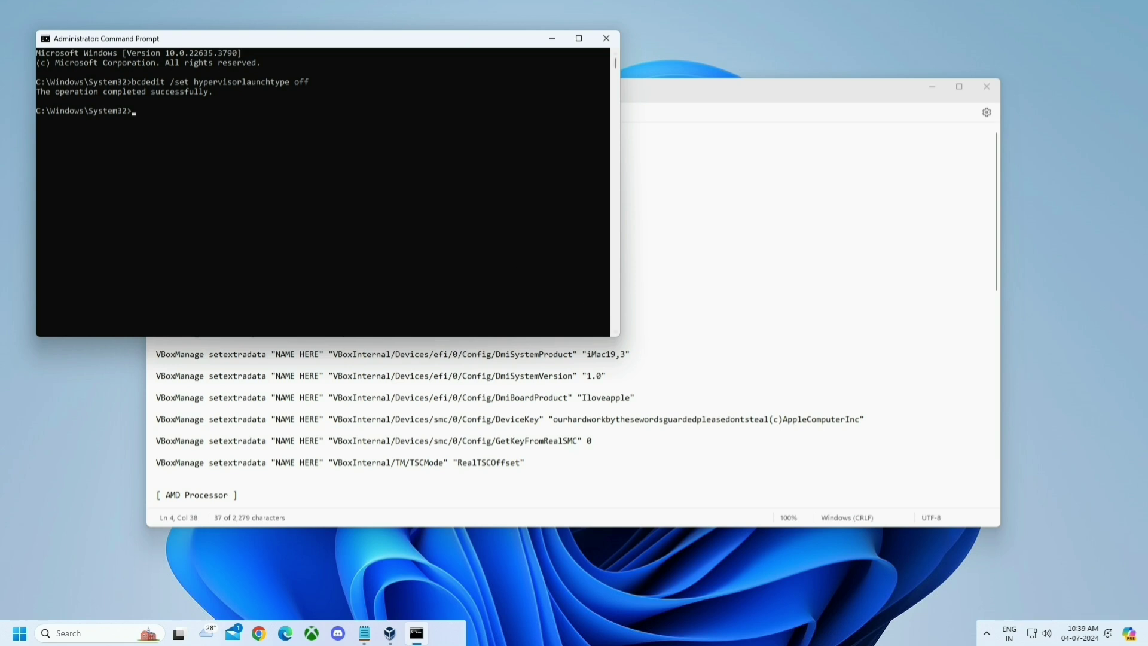
pyautogui.click(658, 354)
pyautogui.moveTo(296, 213); pyautogui.dragTo(194, 213)
pyautogui.click(194, 214)
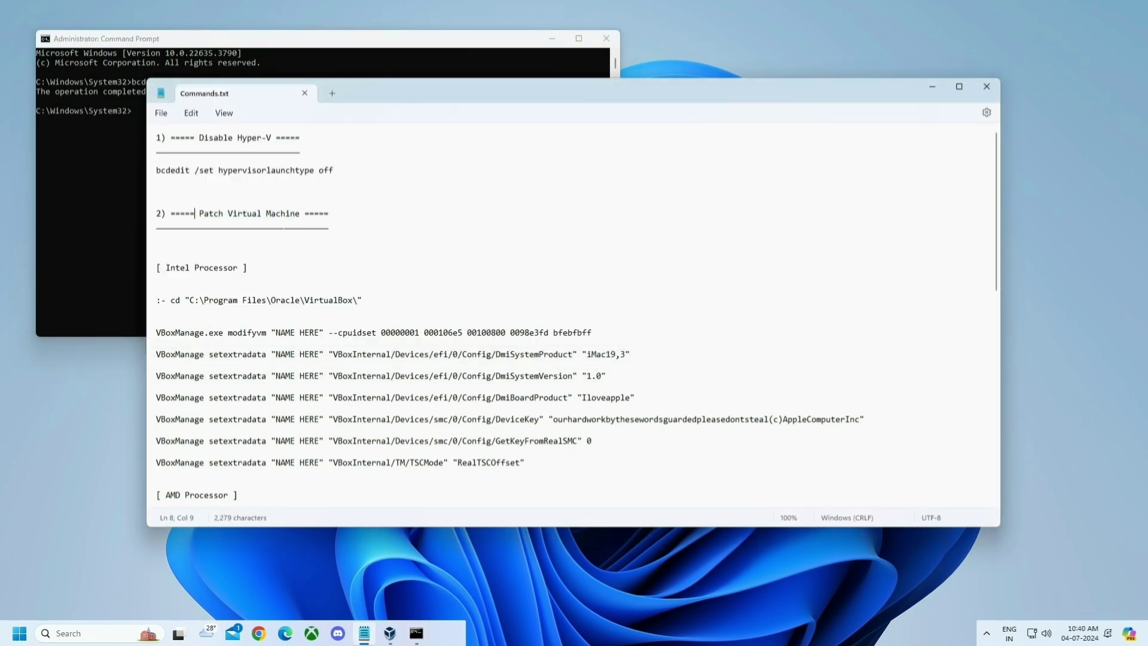
pyautogui.scroll(-1, 244, 239)
pyautogui.moveTo(245, 226); pyautogui.dragTo(165, 227)
pyautogui.moveTo(241, 453); pyautogui.dragTo(166, 456)
pyautogui.click(157, 441)
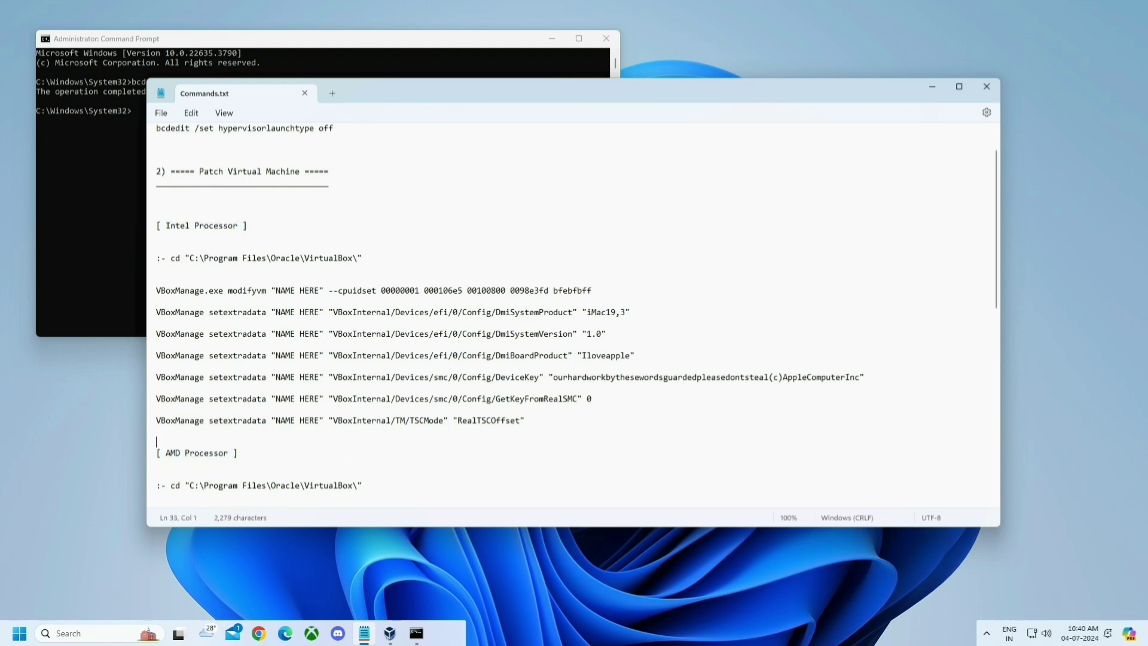
pyautogui.click(293, 291)
pyautogui.moveTo(276, 291); pyautogui.dragTo(321, 295)
pyautogui.click(156, 345)
pyautogui.click(390, 633)
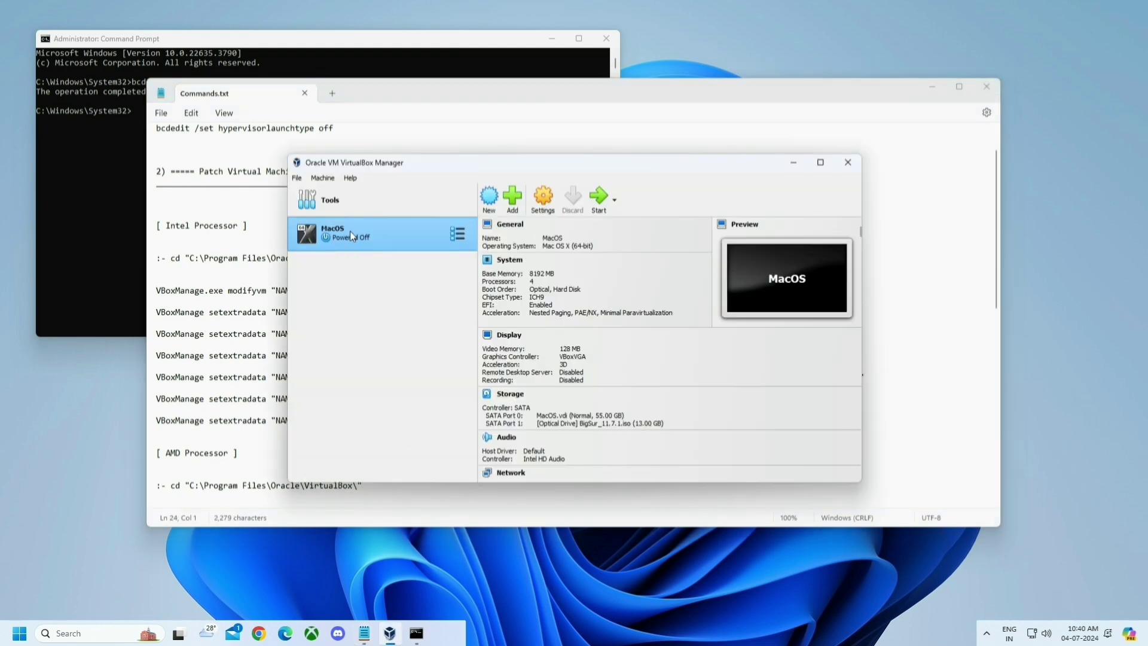
pyautogui.click(553, 238)
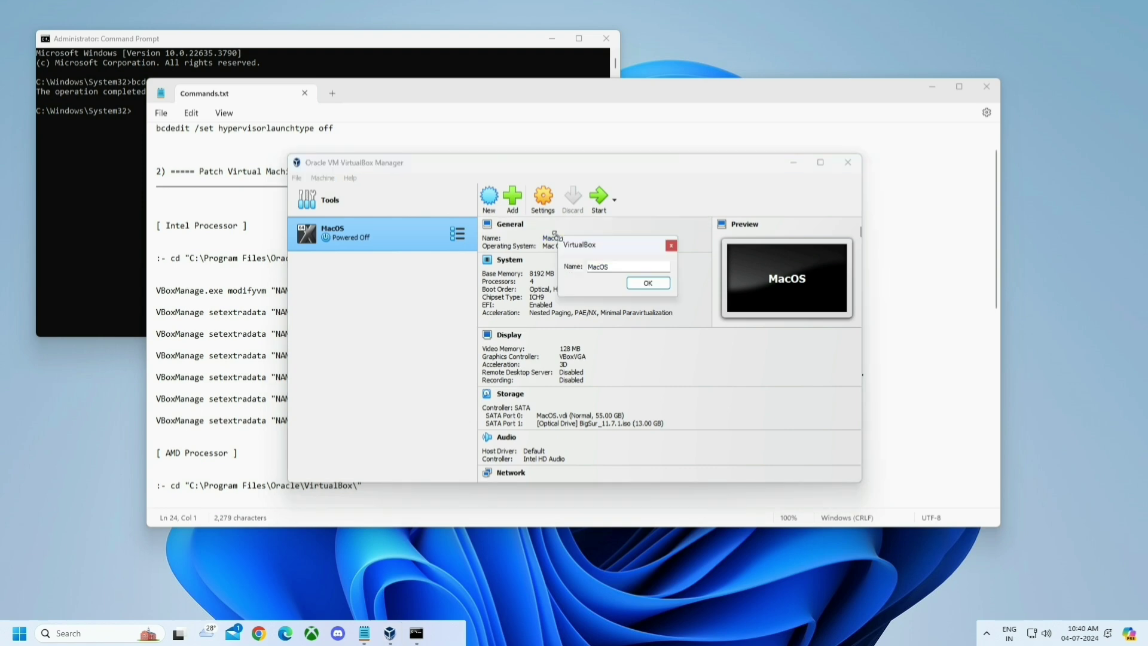
pyautogui.doubleClick(598, 267)
pyautogui.click(646, 285)
pyautogui.click(794, 162)
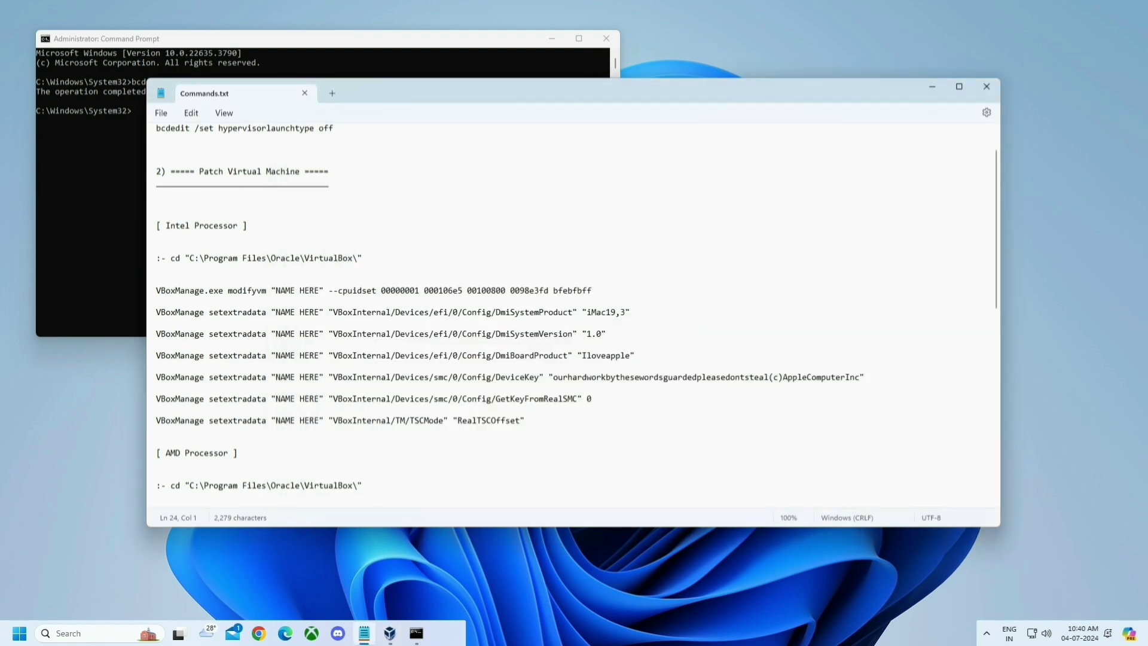
pyautogui.moveTo(276, 290); pyautogui.dragTo(311, 295)
pyautogui.click(191, 113)
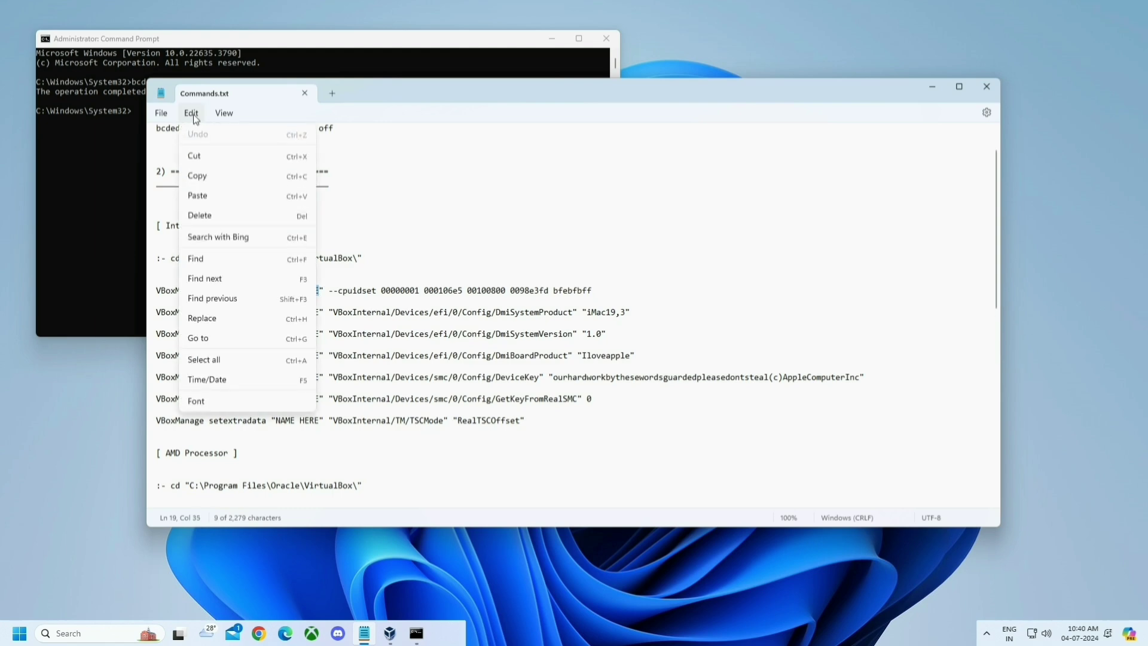
# - Replace all 'NAME HERE' placeholders in Commands.txt with 'MacOS'
pyautogui.click(203, 318)
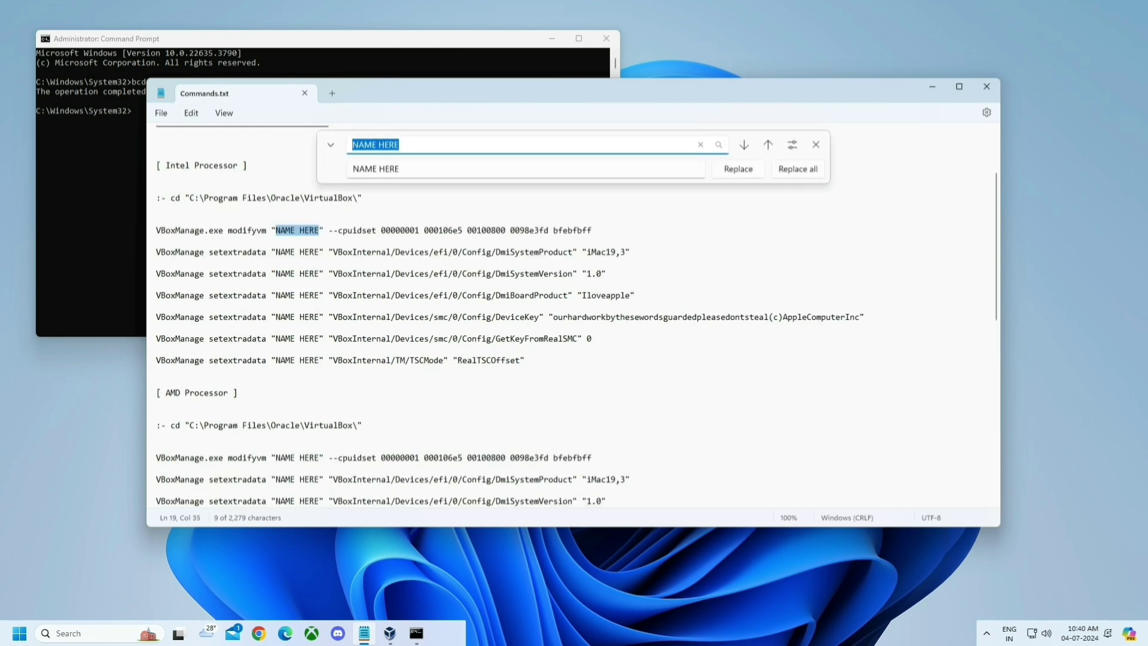
pyautogui.press('Tab')
pyautogui.press('BackSpace')
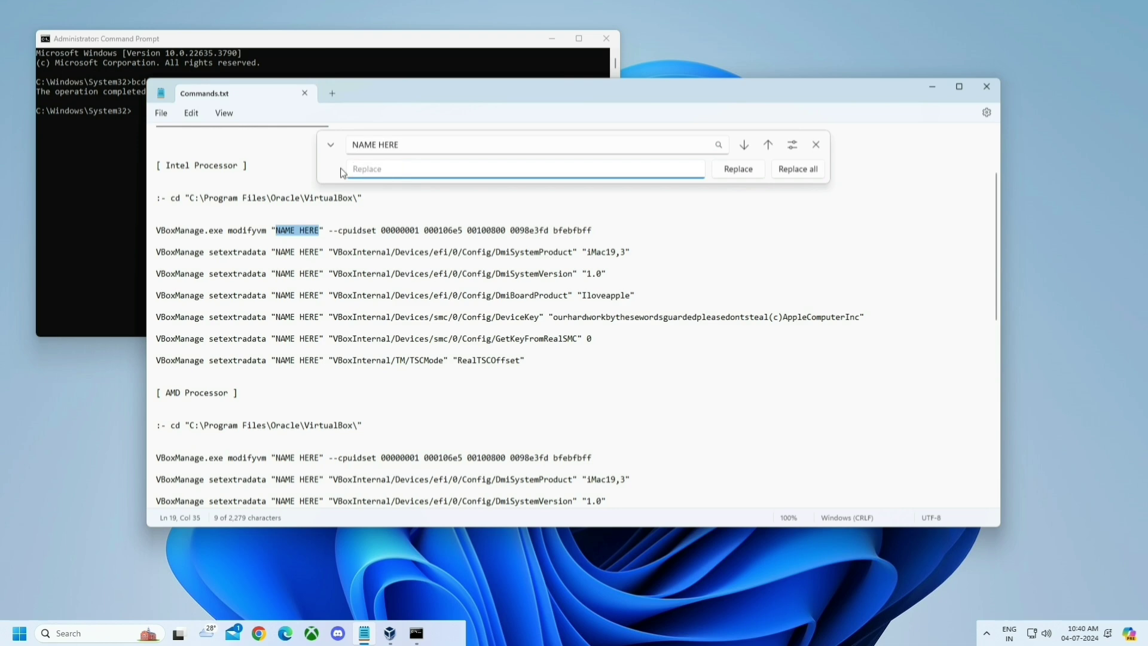
pyautogui.write('MacOS')
pyautogui.click(780, 174)
pyautogui.click(815, 144)
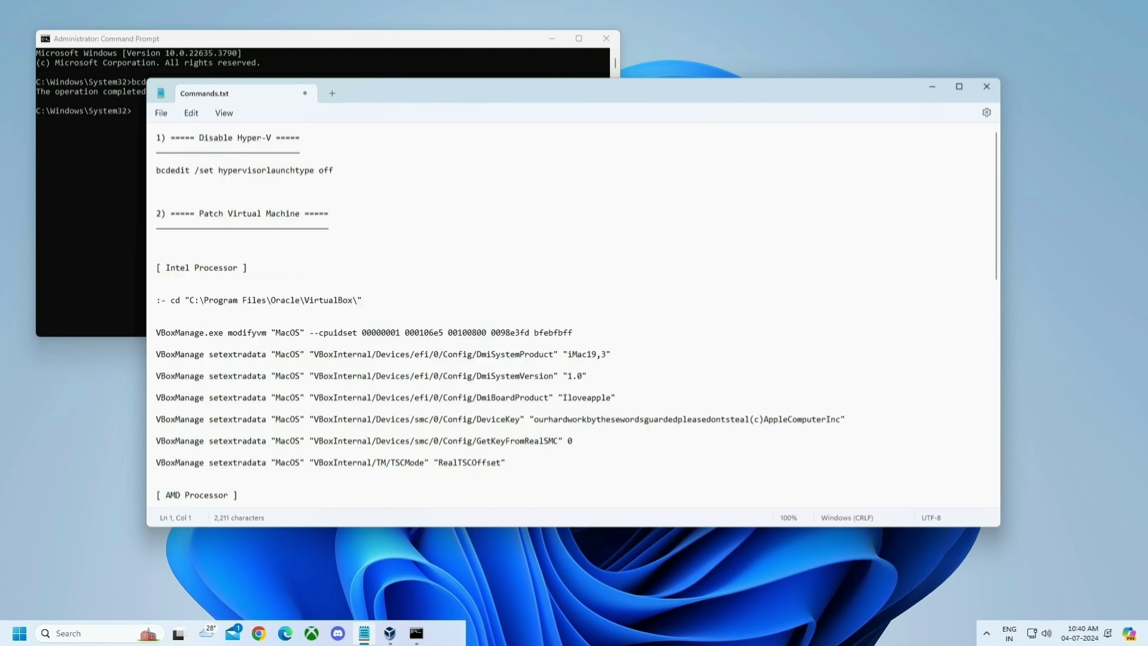
pyautogui.scroll(-2, 574, 317)
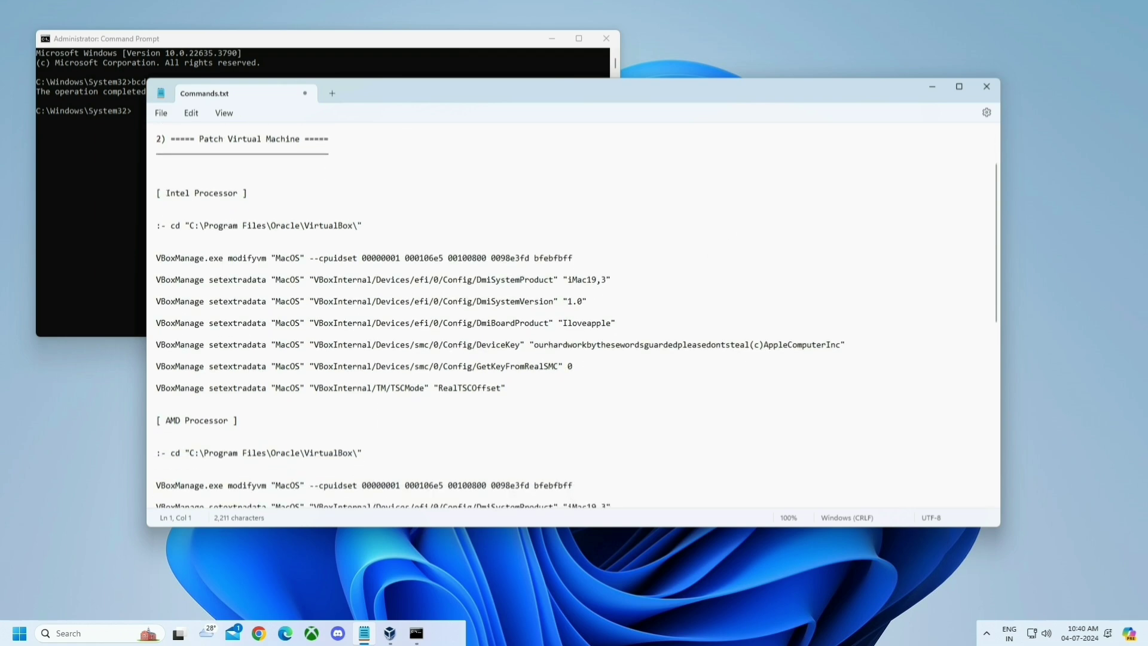
# - Copy the cd command from Commands.txt and run it to enter the VirtualBox folder
pyautogui.moveTo(165, 192); pyautogui.dragTo(239, 193)
pyautogui.click(157, 214)
pyautogui.moveTo(171, 225); pyautogui.dragTo(362, 227)
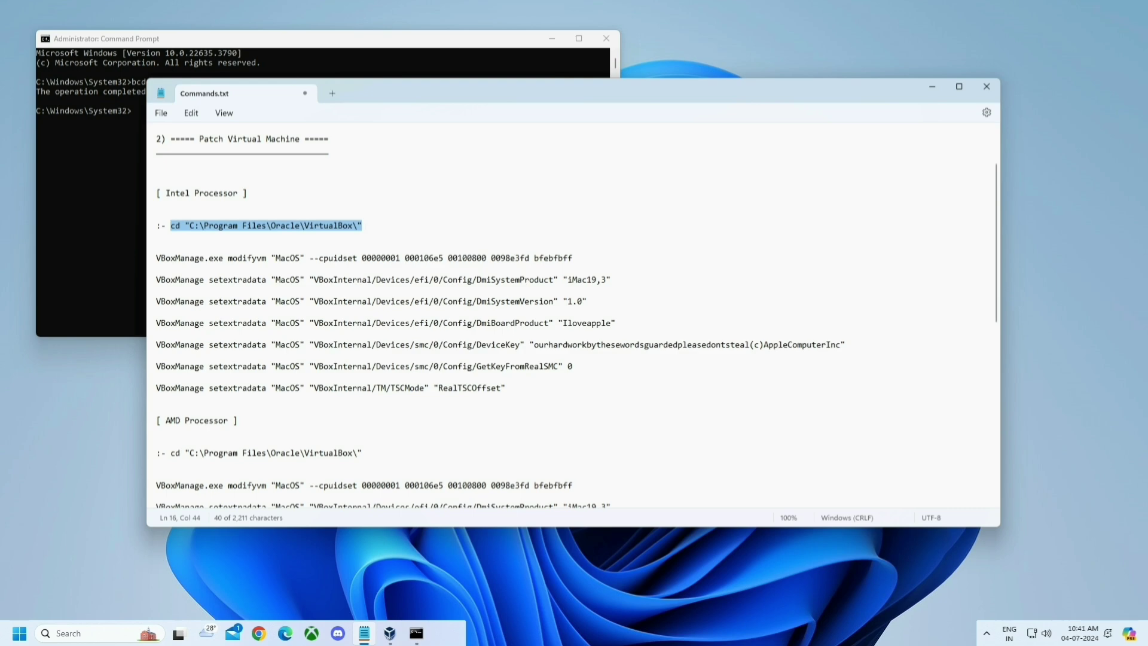
pyautogui.hotkey('ctrl', 'c')
pyautogui.click(116, 171)
pyautogui.hotkey('ctrl', 'v')
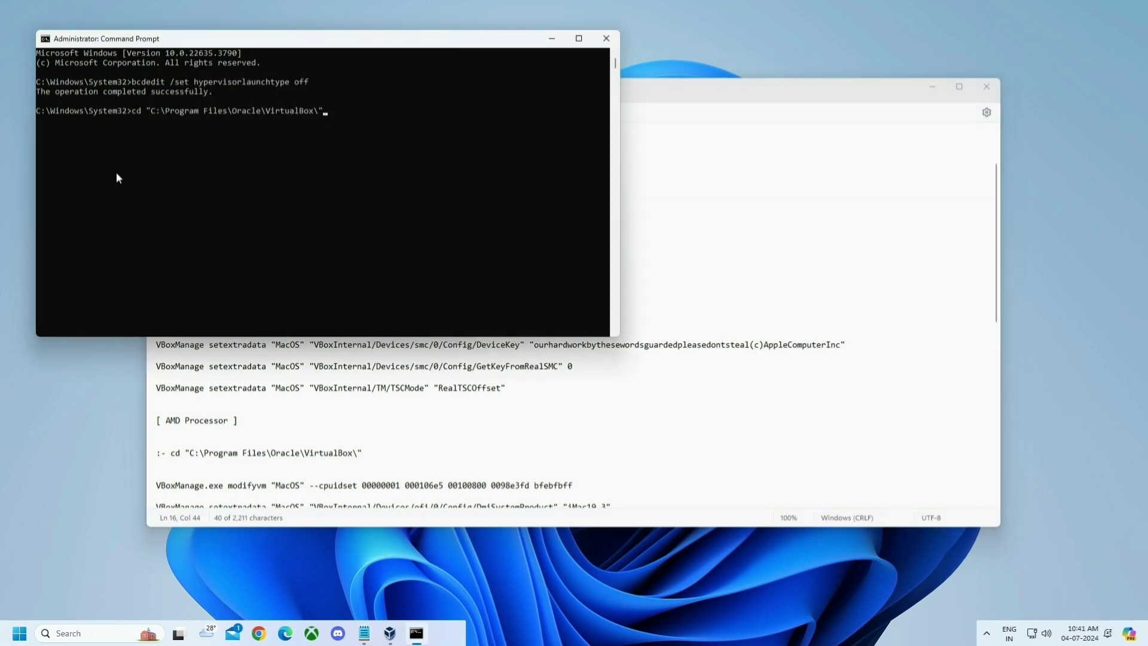
pyautogui.press('Return')
# - Paste and run the seven Intel VBoxManage patch commands, then close Command Prompt
pyautogui.click(658, 90)
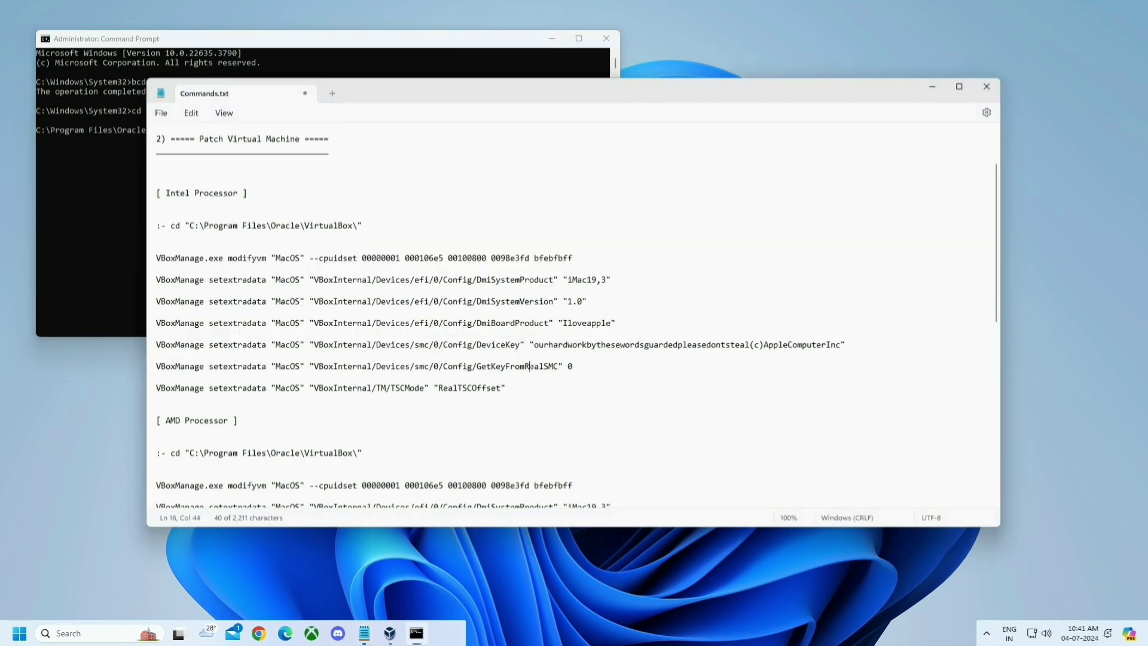
pyautogui.moveTo(506, 388); pyautogui.dragTo(164, 250)
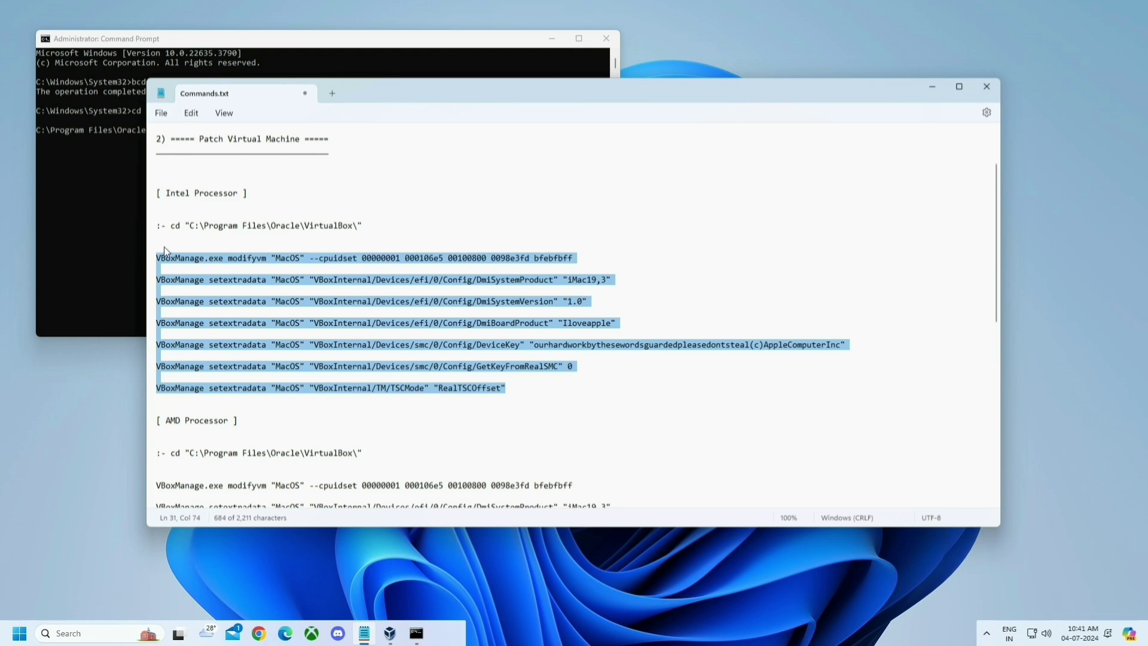
pyautogui.hotkey('ctrl', 'c')
pyautogui.click(124, 238)
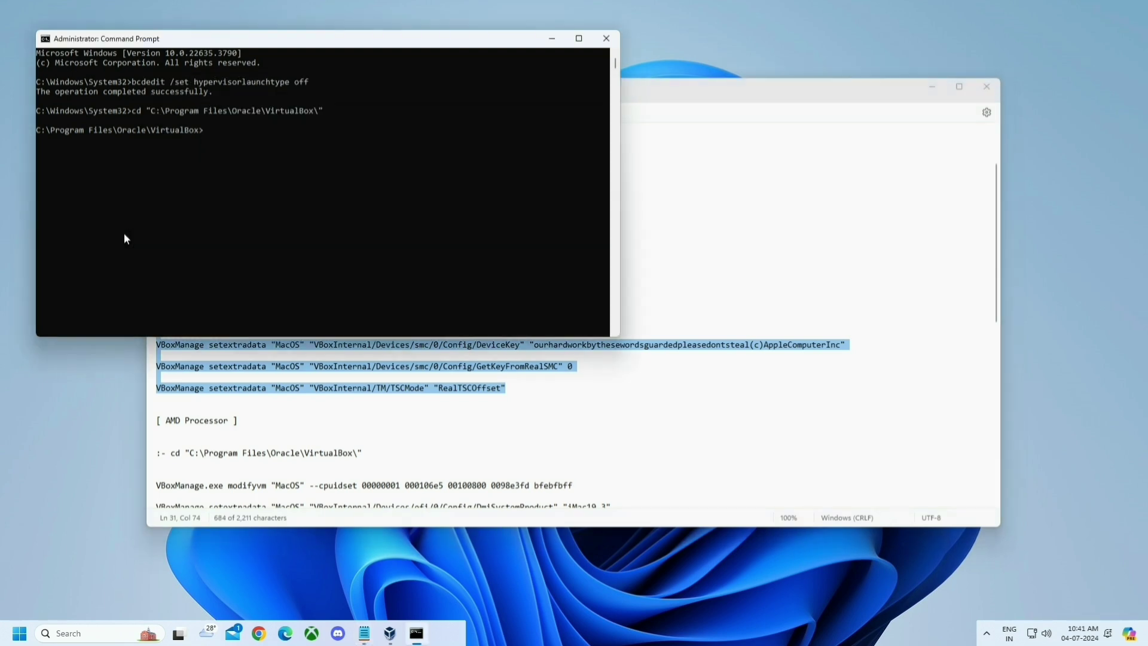
pyautogui.hotkey('ctrl', 'v')
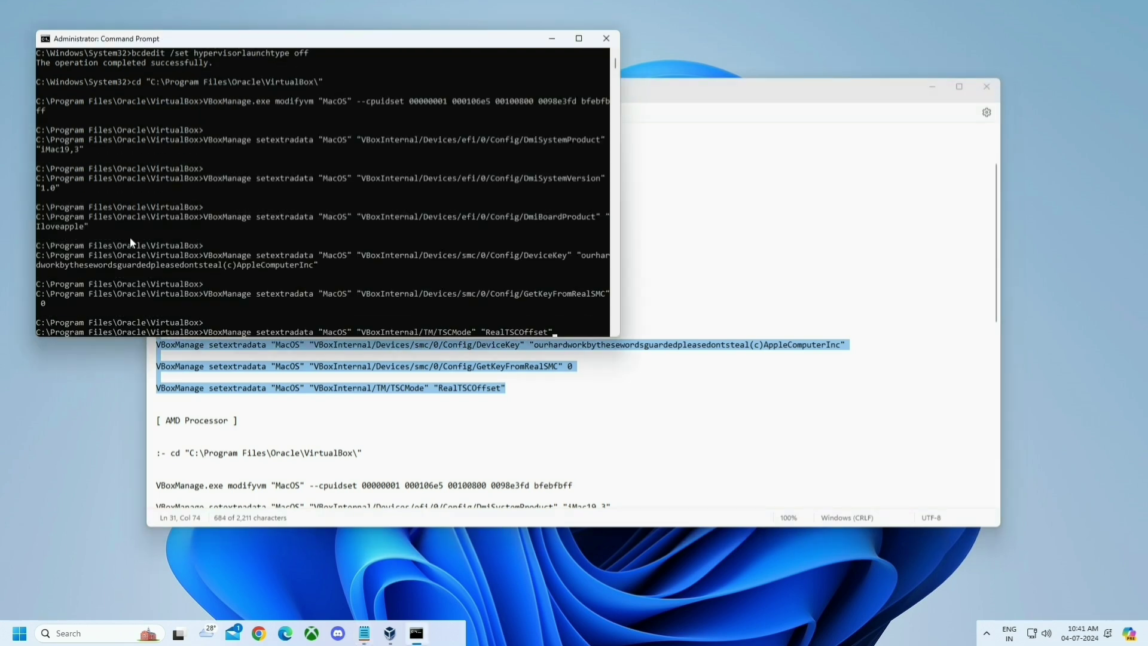
pyautogui.press('Return')
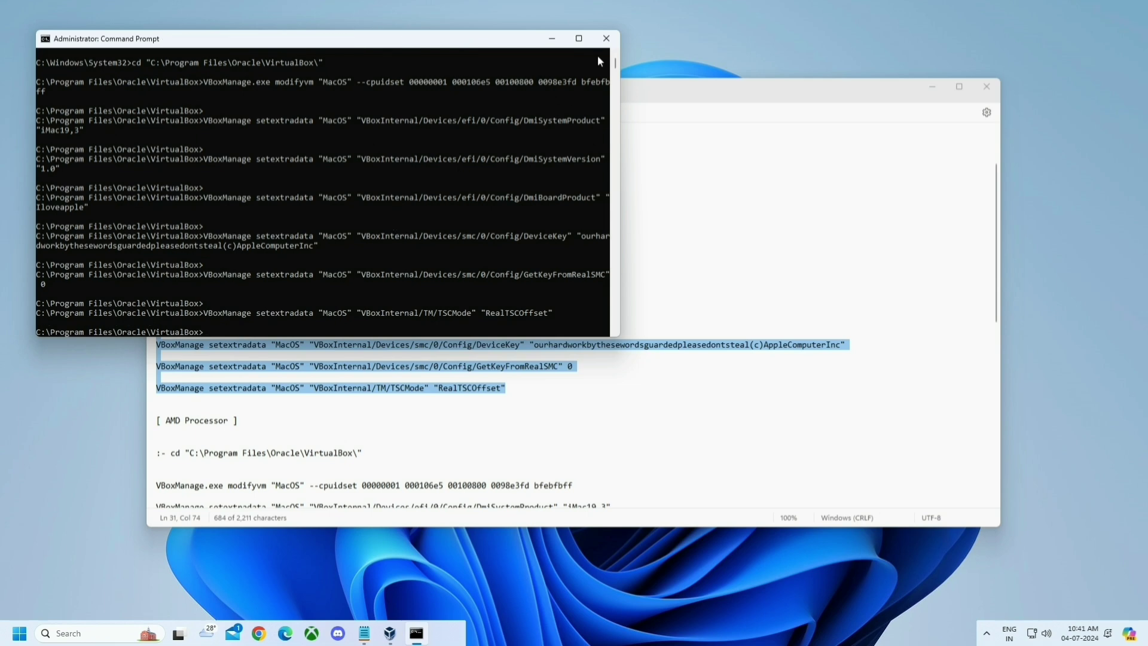
pyautogui.click(605, 39)
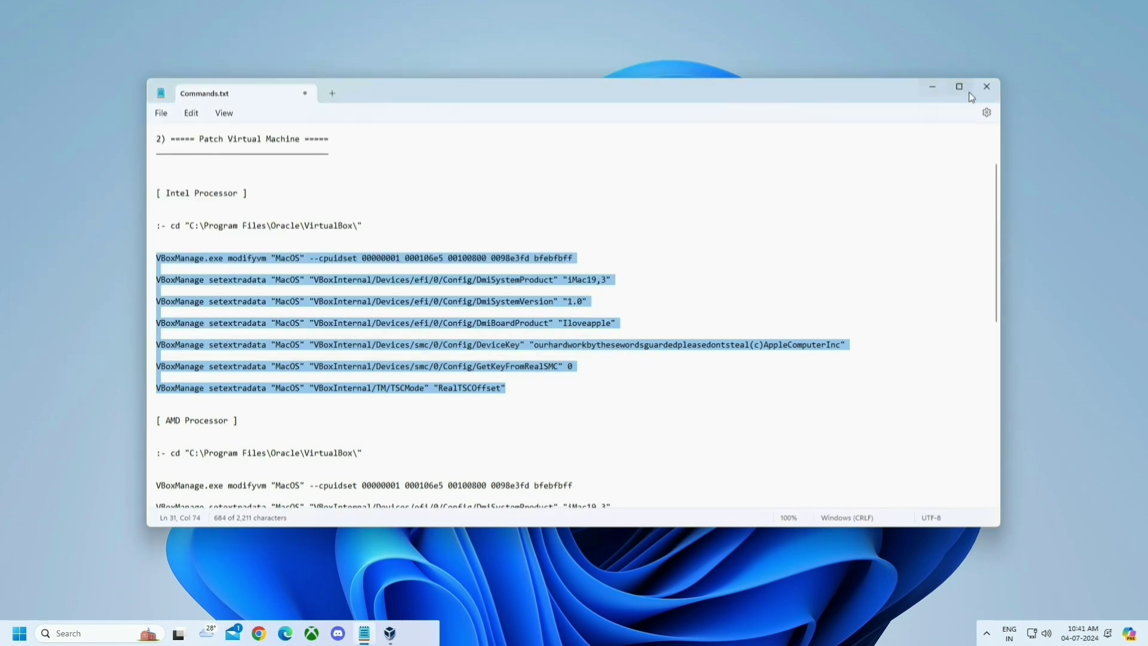
# - Close Notepad and start the MacOS VM from VirtualBox Manager
pyautogui.click(985, 88)
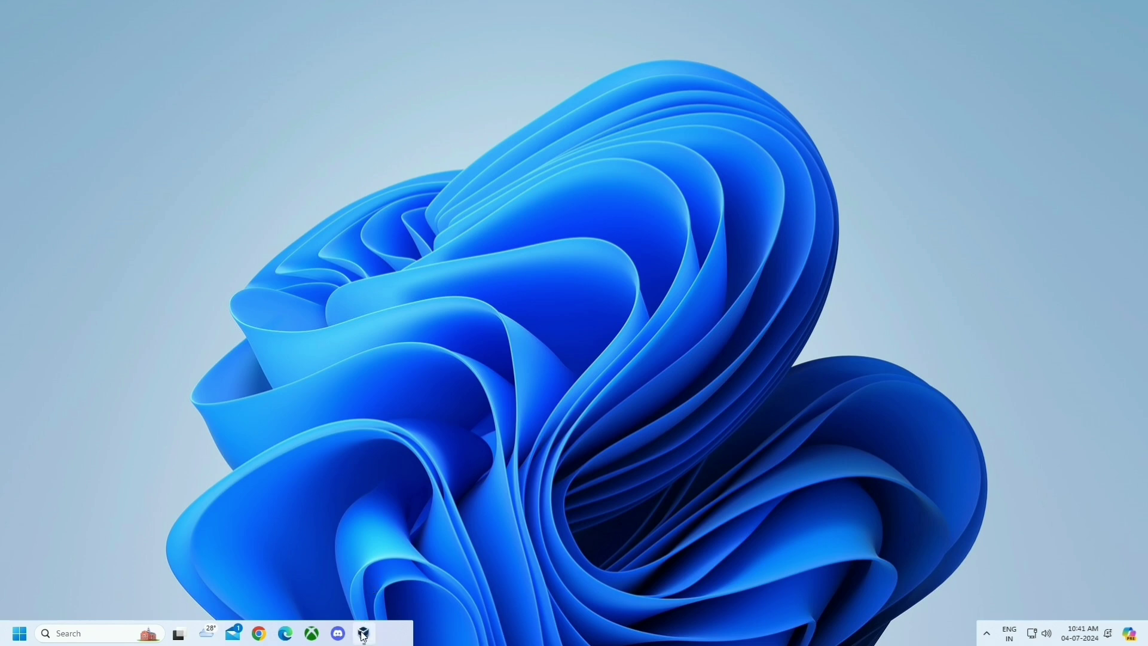
pyautogui.click(364, 633)
pyautogui.click(598, 204)
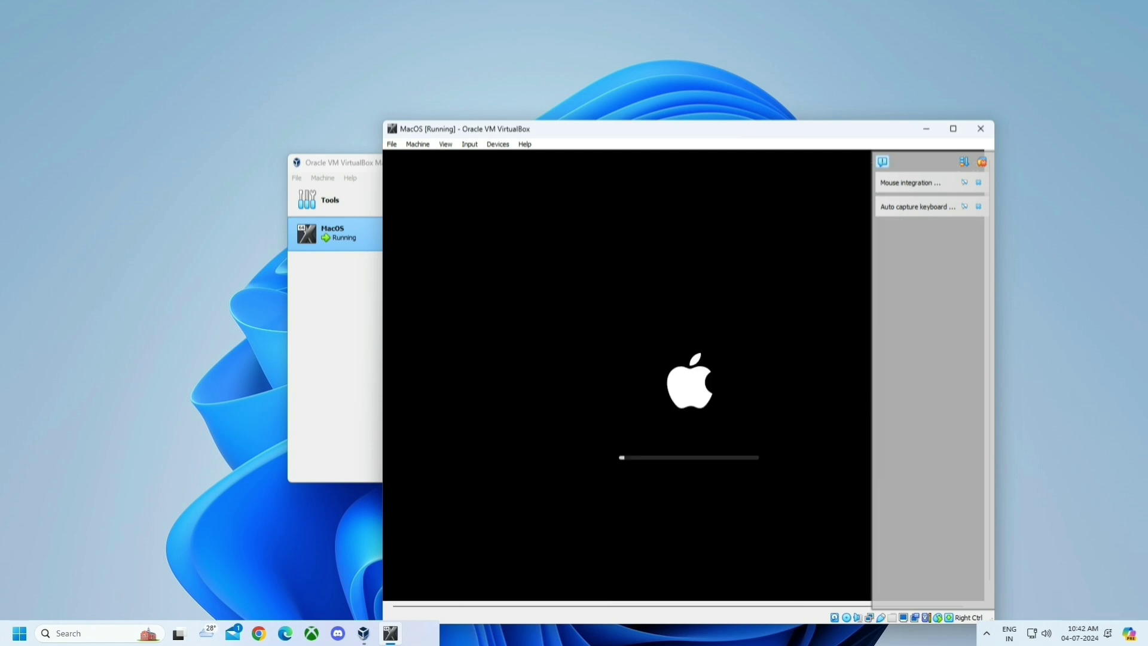
# - Dismiss the notification panel and move the VM window up and to the left
pyautogui.click(982, 162)
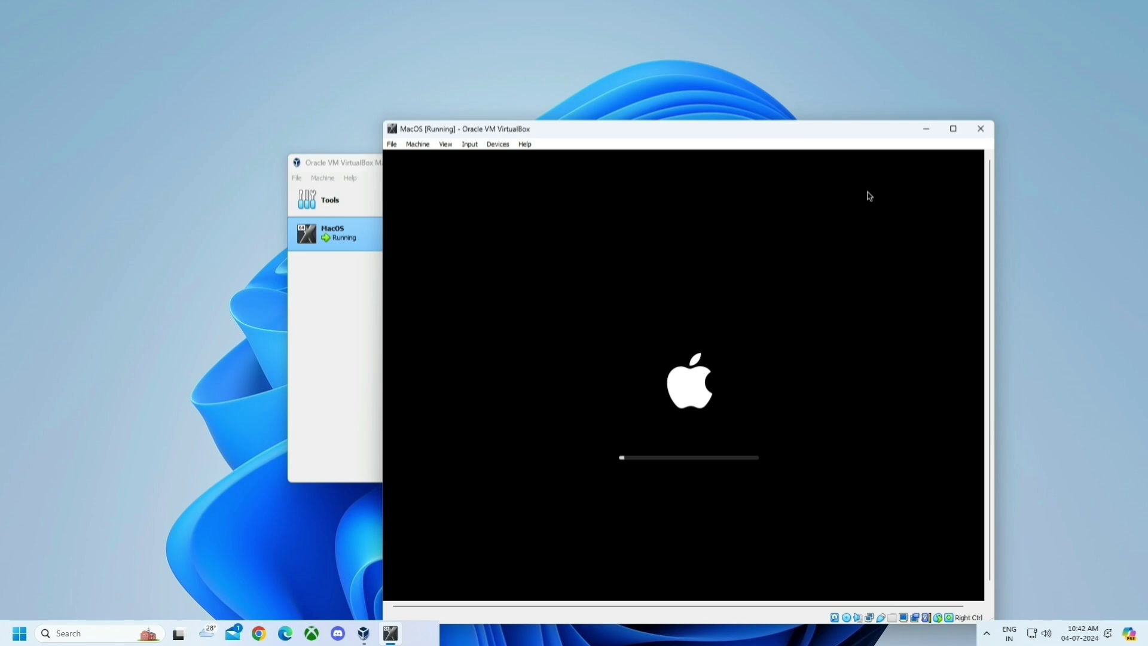
pyautogui.moveTo(843, 128); pyautogui.dragTo(737, 92)
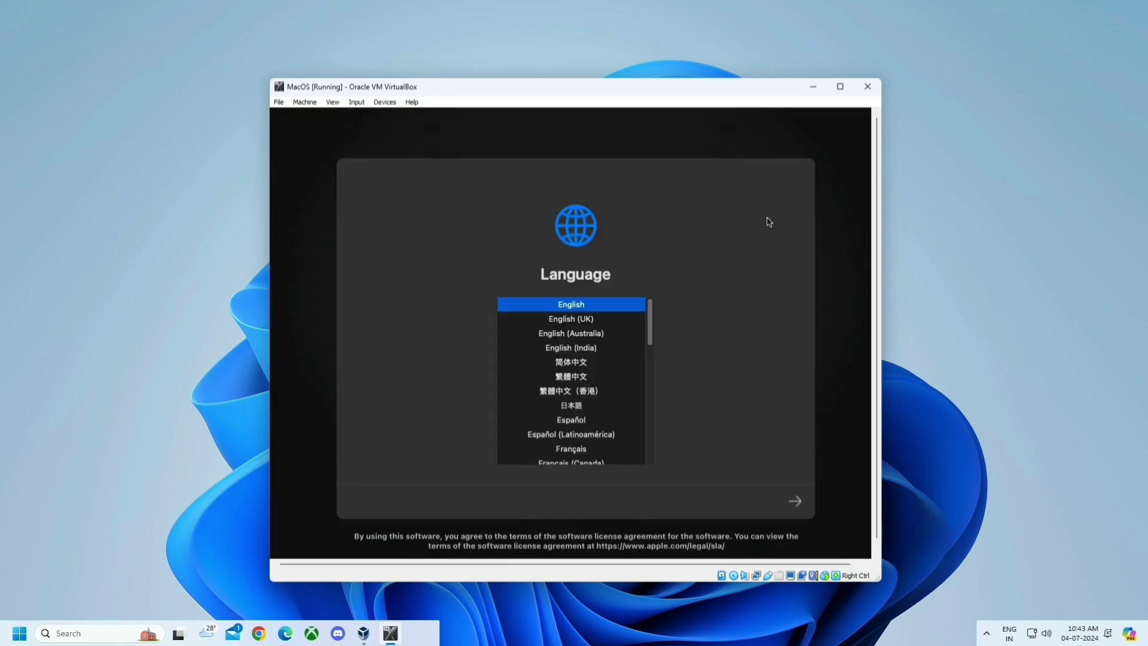
# - Continue past language selection and open Disk Utility from macOS Recovery
pyautogui.click(795, 502)
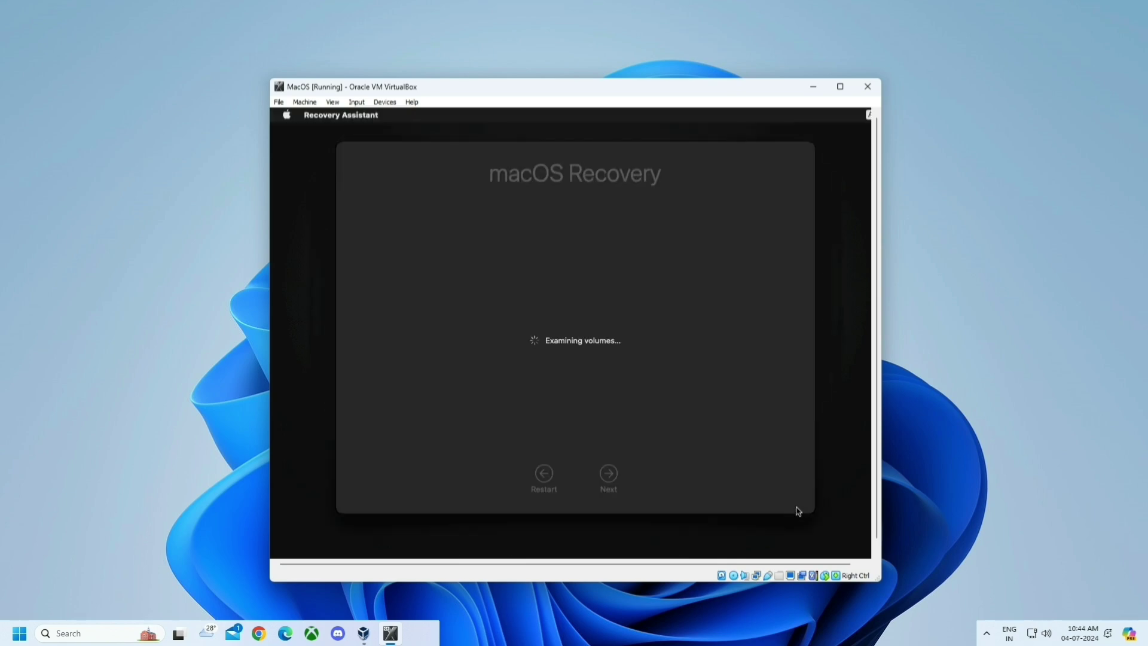
pyautogui.click(631, 379)
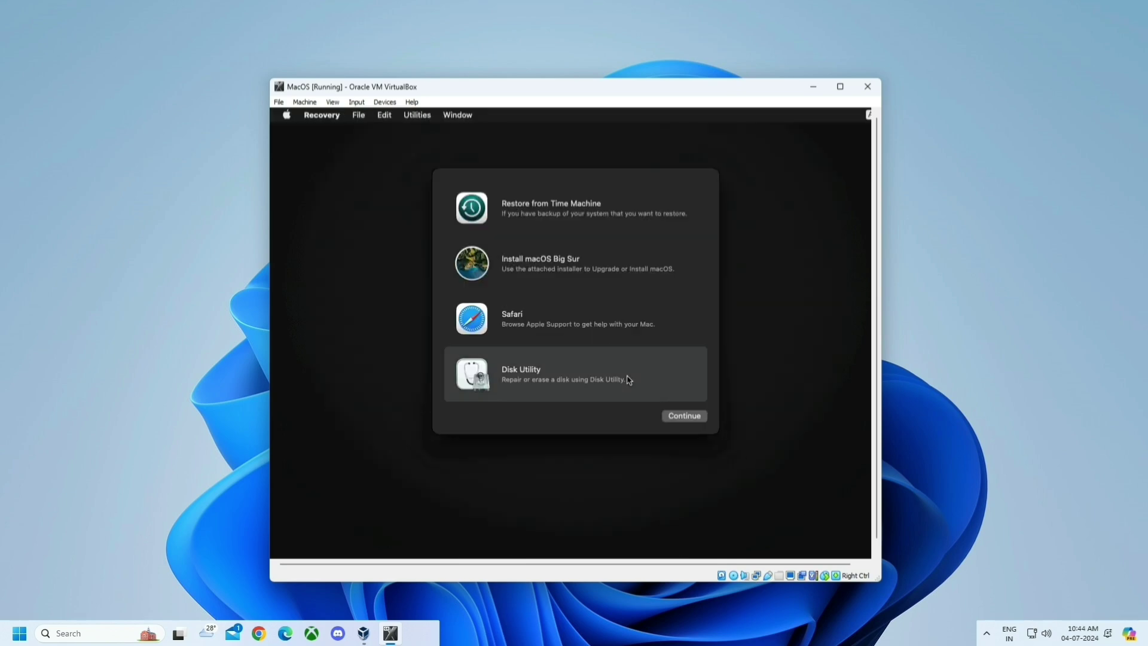
pyautogui.click(677, 417)
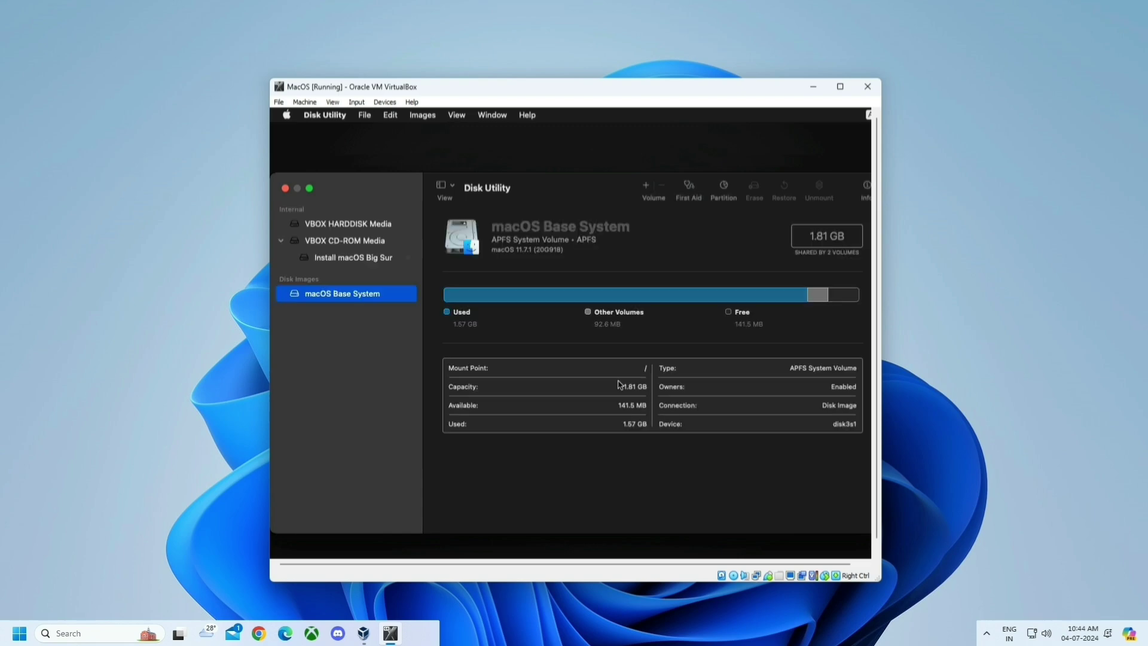
# - Erase VBOX HARDDISK Media as an APFS volume named 'Disk', then quit Disk Utility
pyautogui.click(378, 228)
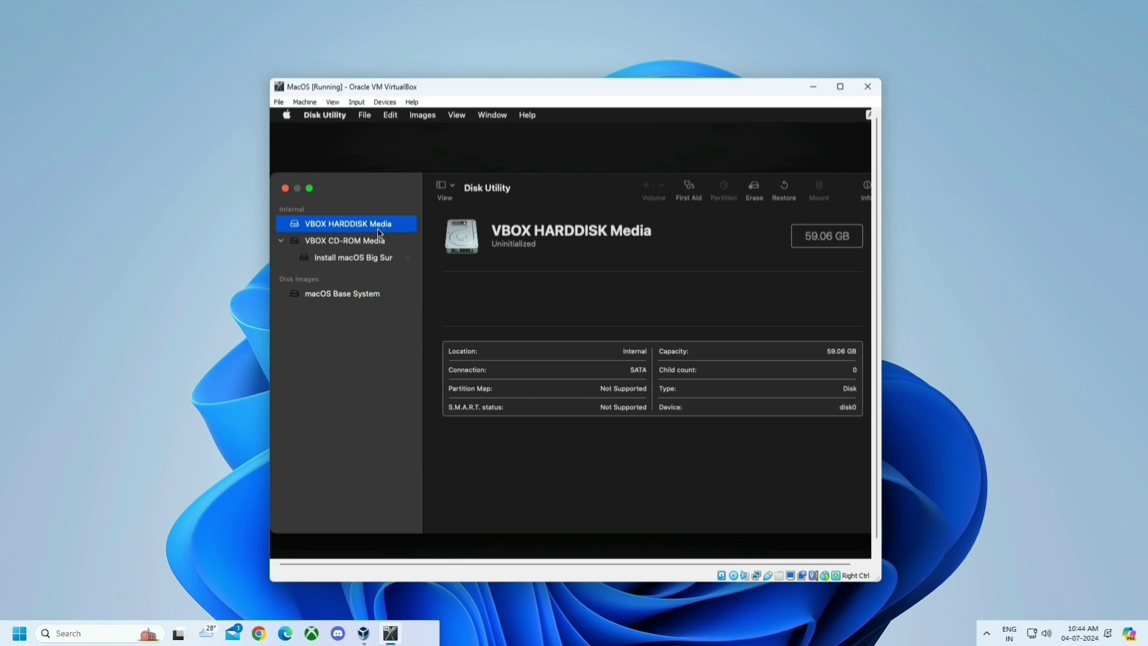
pyautogui.click(755, 190)
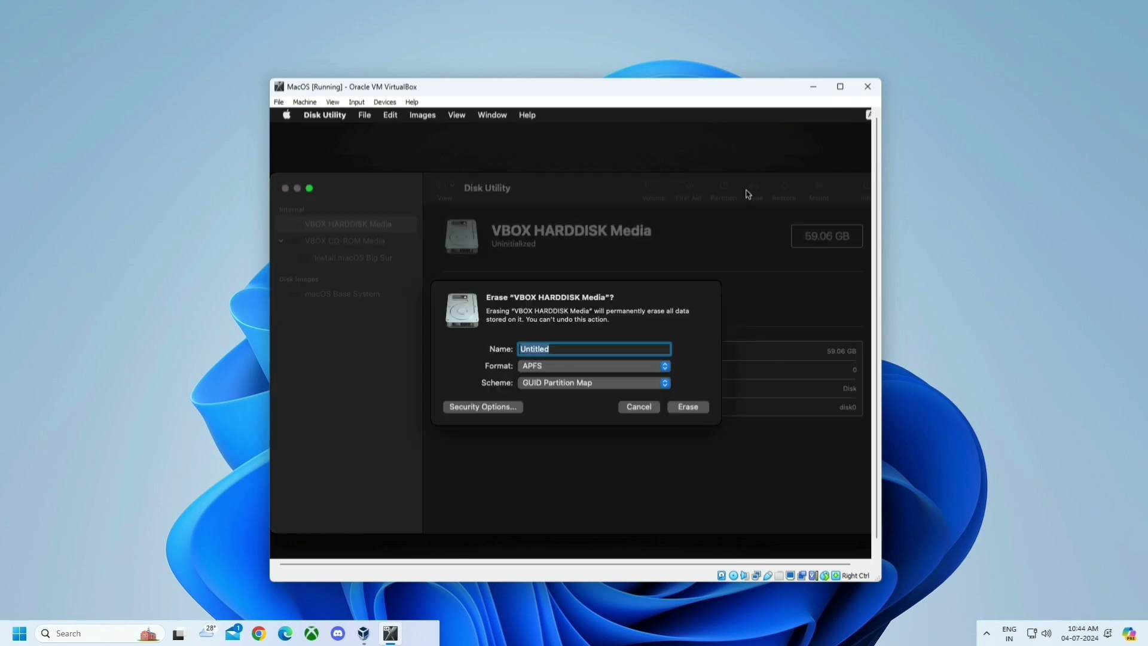
pyautogui.press('BackSpace')
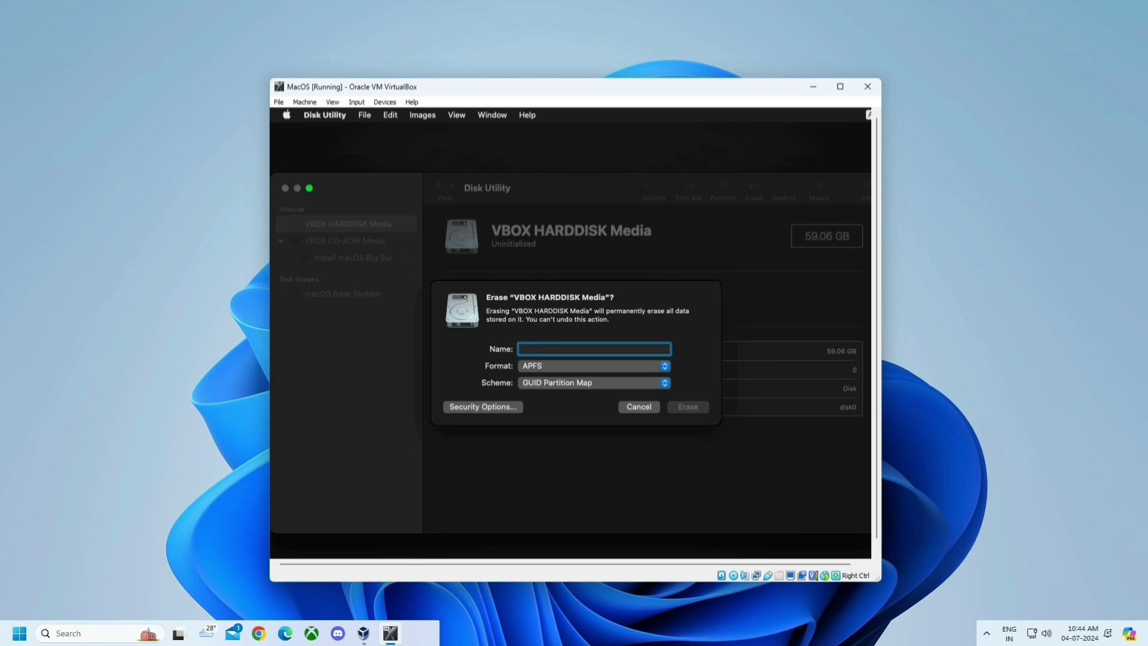
pyautogui.write('Disk')
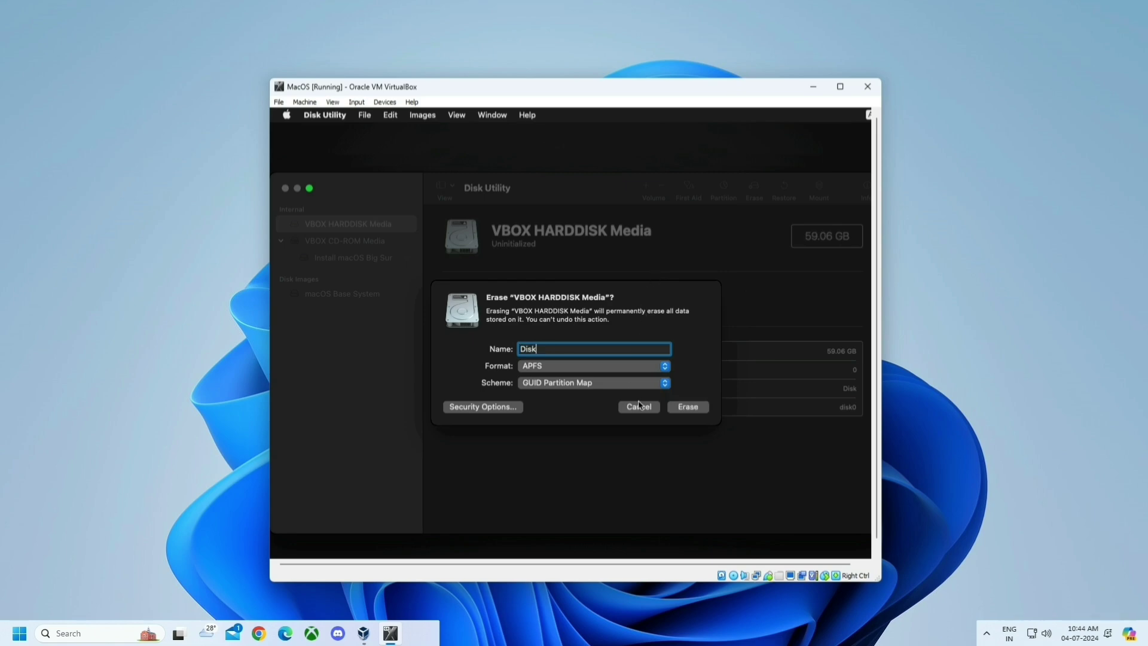
pyautogui.click(682, 407)
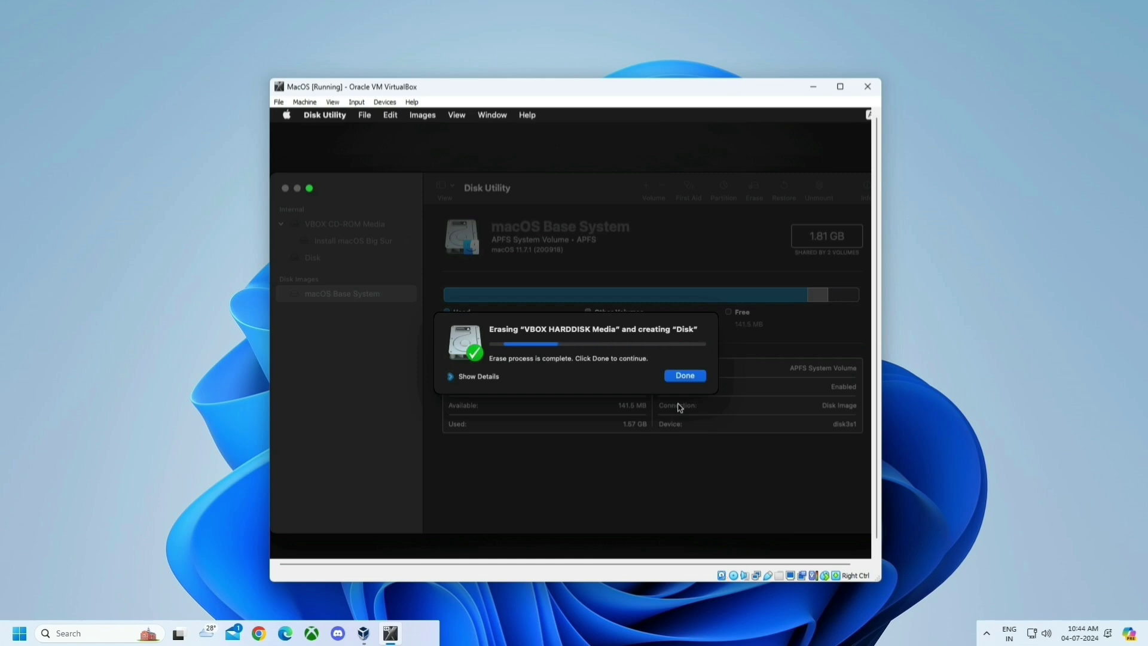
pyautogui.click(685, 377)
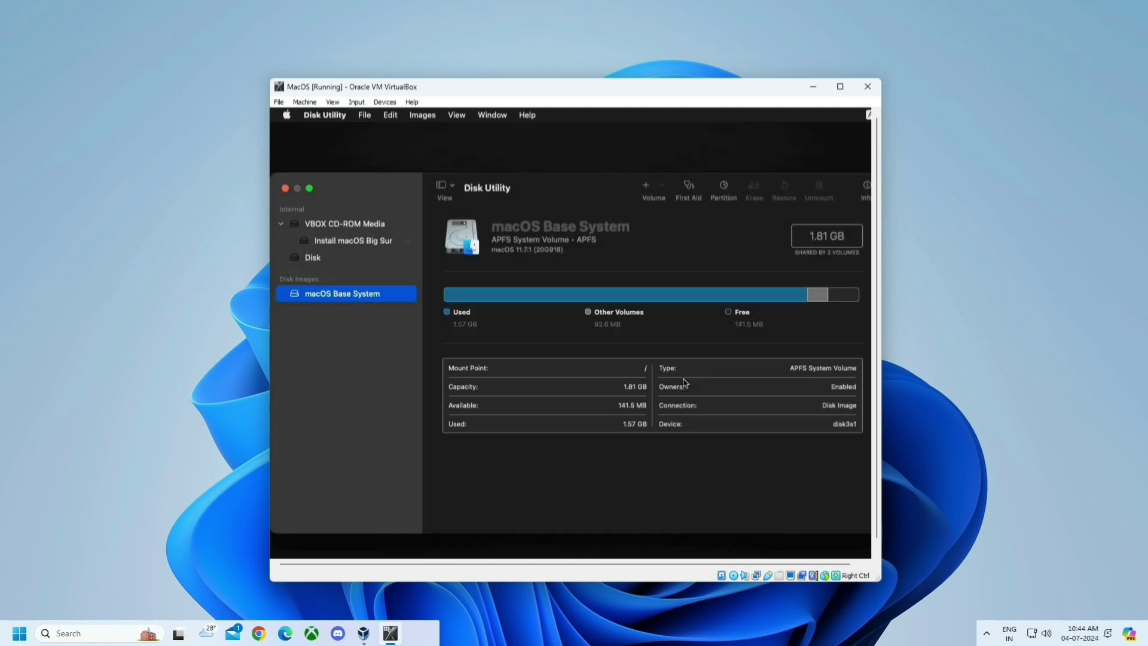
pyautogui.click(285, 188)
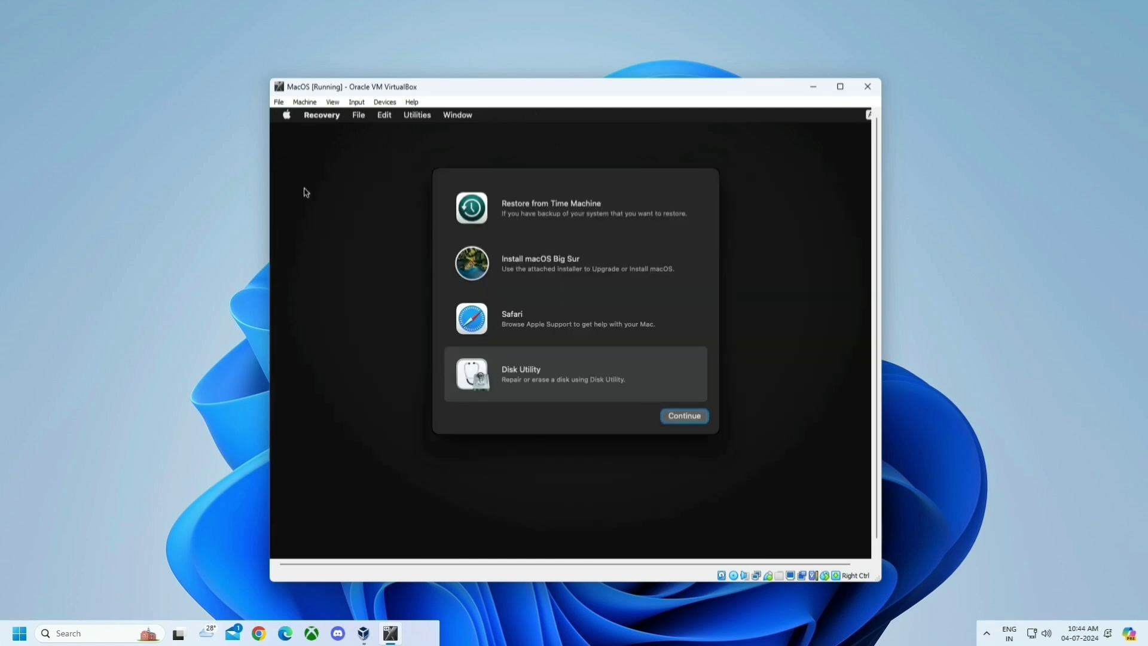
# - Start the macOS Big Sur installer, agree to the license, and select Disk as destination
pyautogui.click(531, 259)
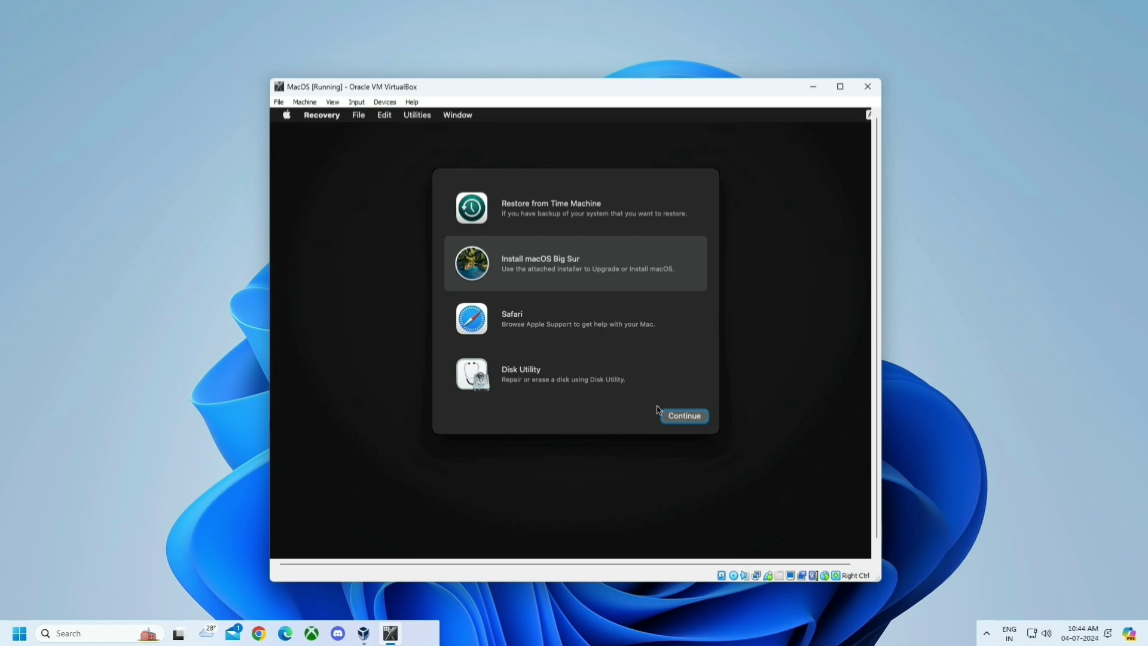
pyautogui.click(670, 419)
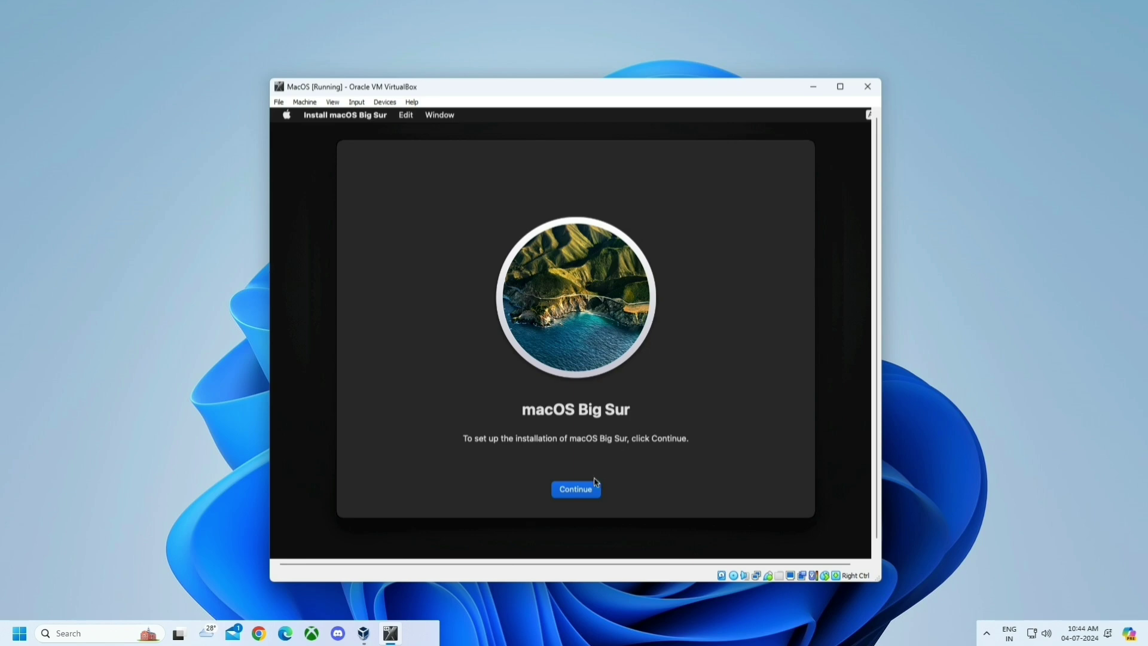
pyautogui.click(592, 486)
pyautogui.click(593, 488)
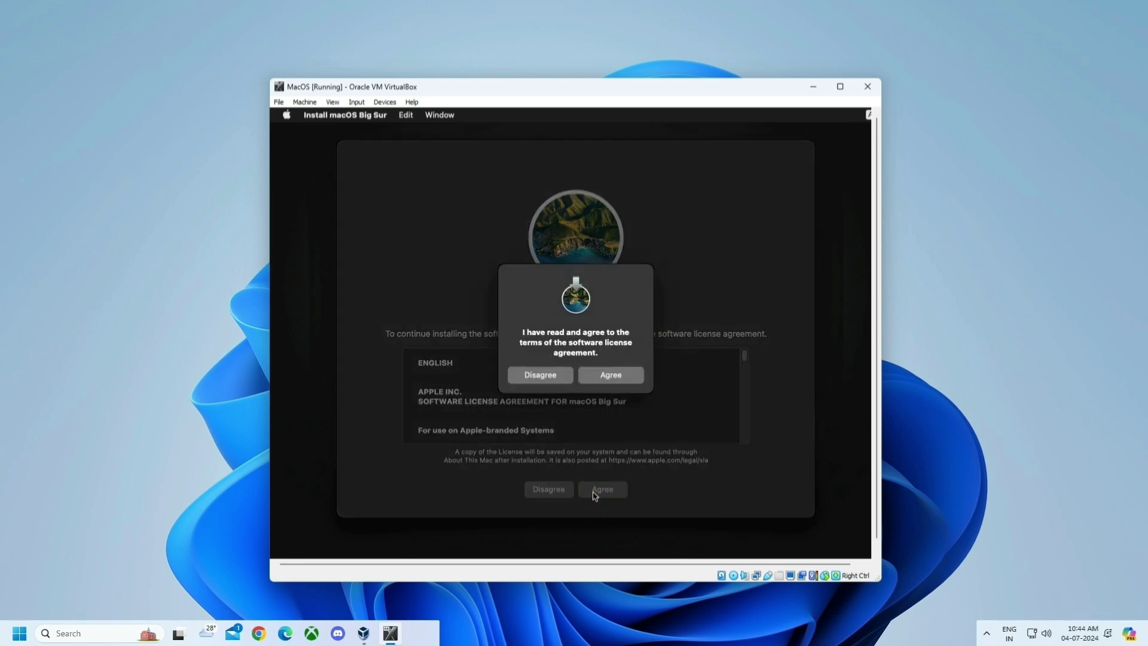
pyautogui.click(620, 379)
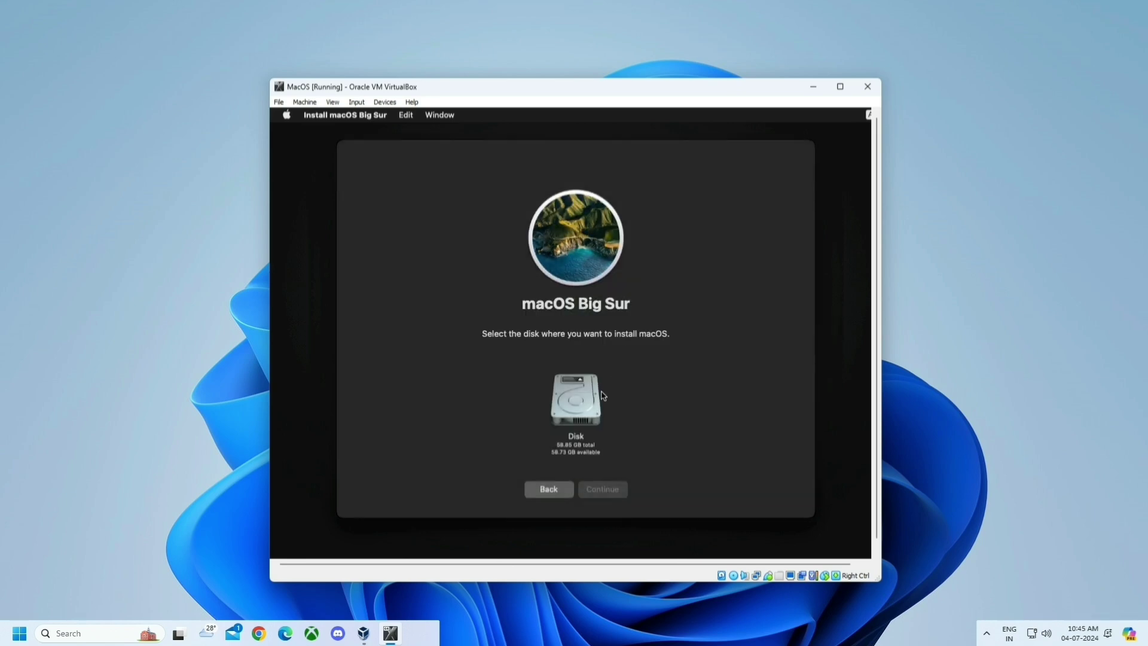
pyautogui.click(574, 417)
# - Begin installing onto Disk, then choose India as the country
pyautogui.click(592, 491)
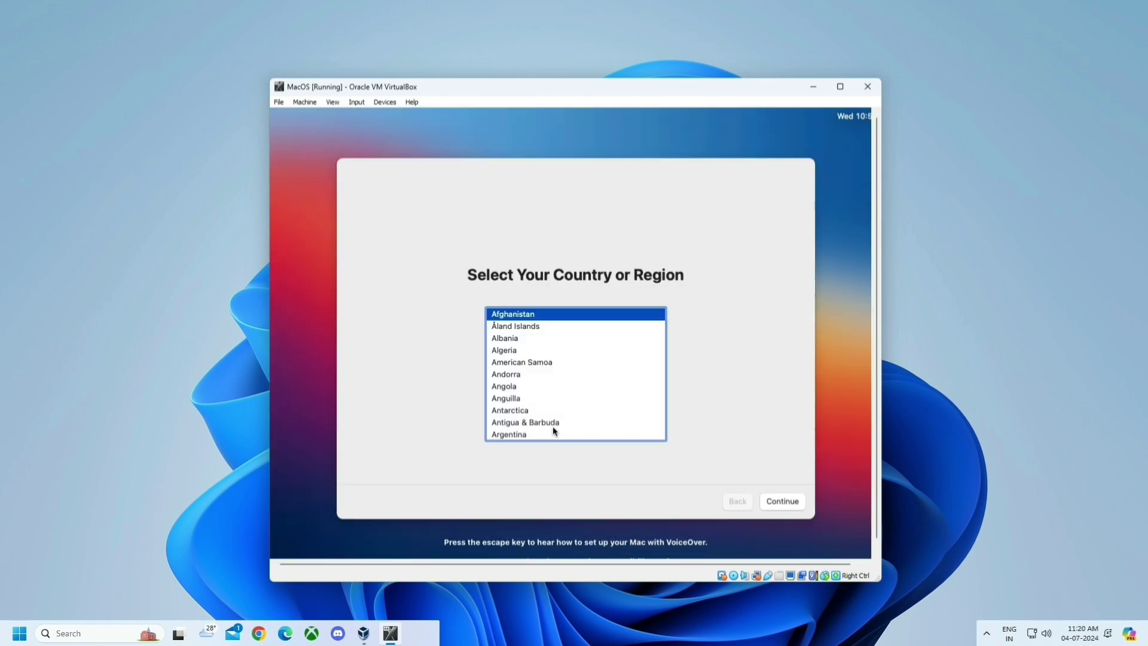
pyautogui.scroll(-20, 506, 350)
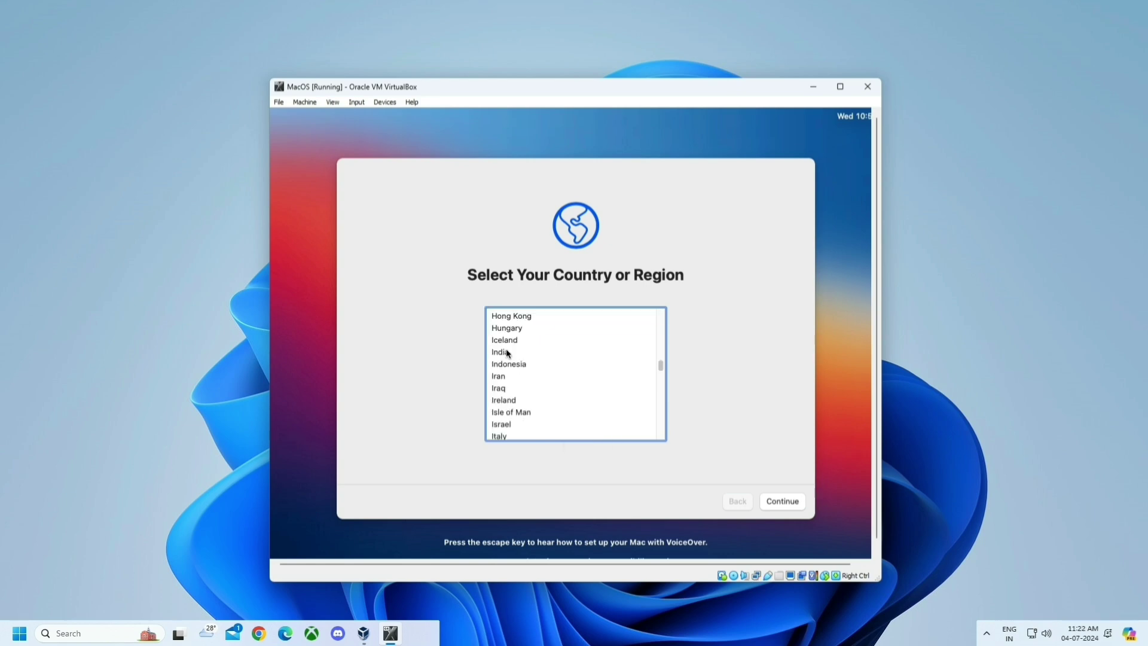
pyautogui.click(506, 352)
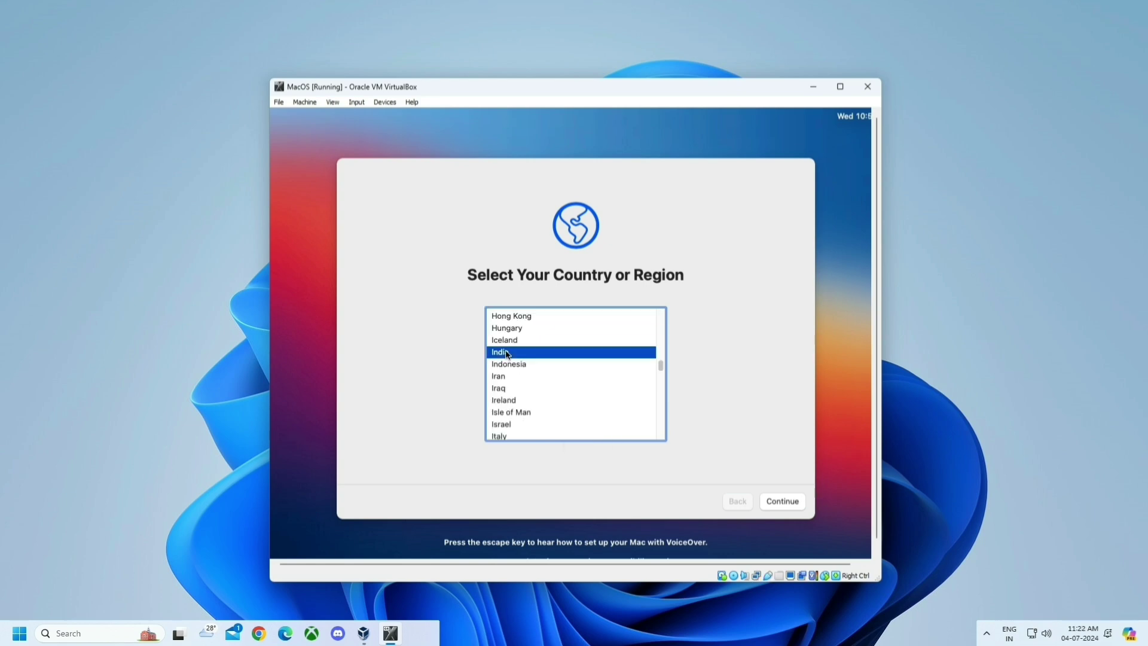
pyautogui.click(780, 505)
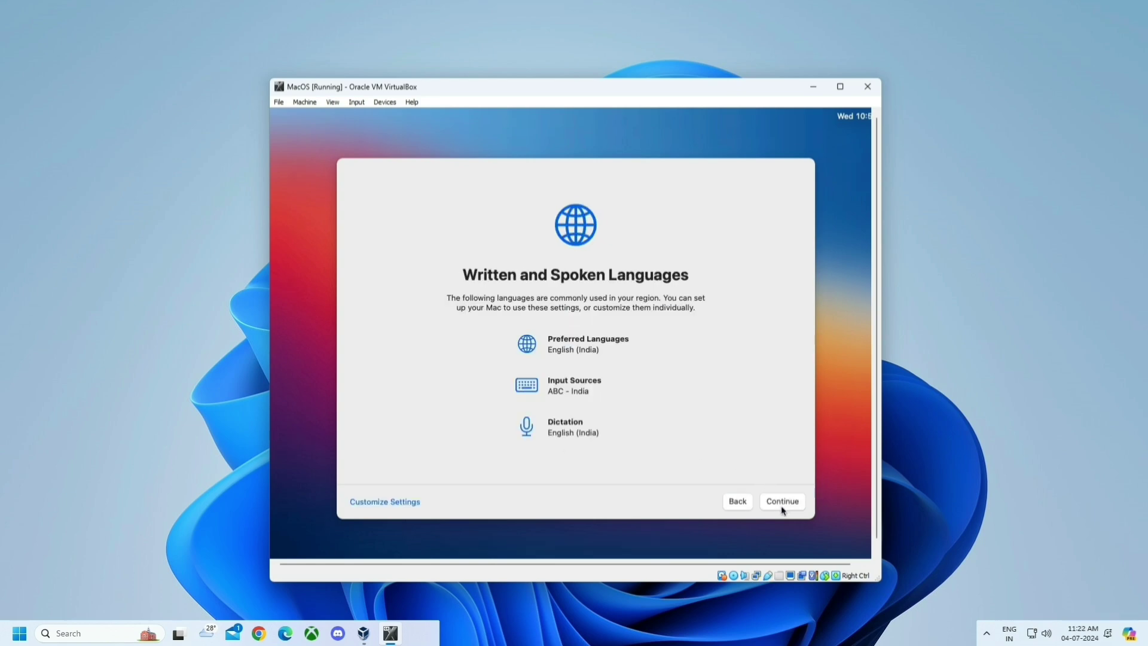
# - Keep default languages and skip Accessibility, Data & Privacy, Migration Assistant and Apple ID sign-in
pyautogui.click(781, 503)
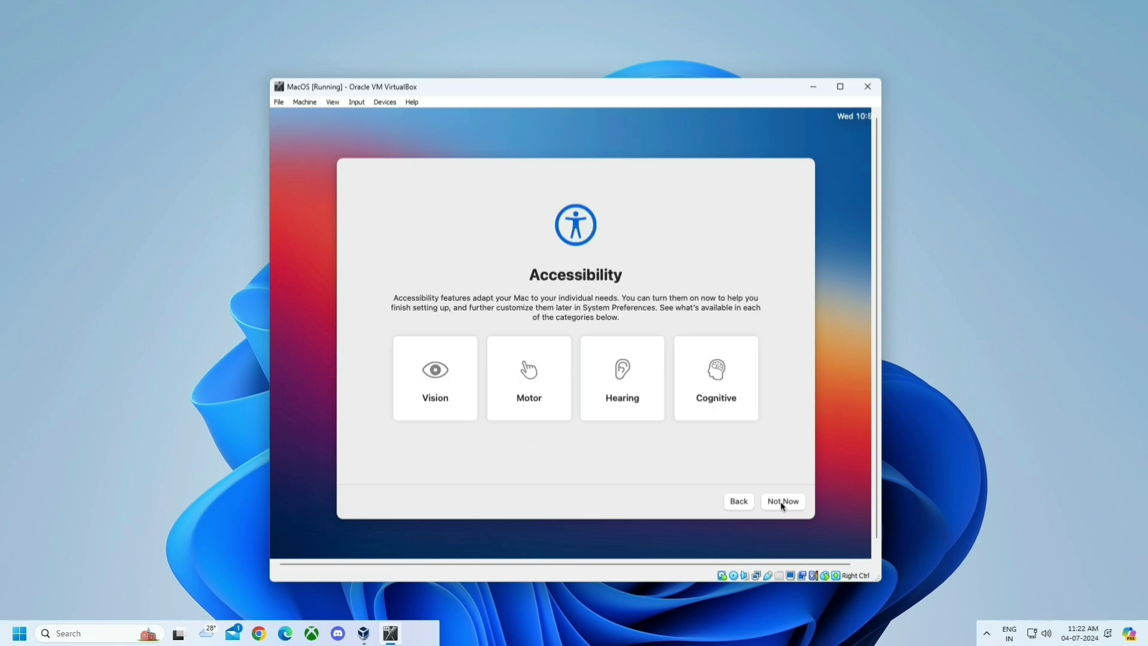
pyautogui.click(781, 505)
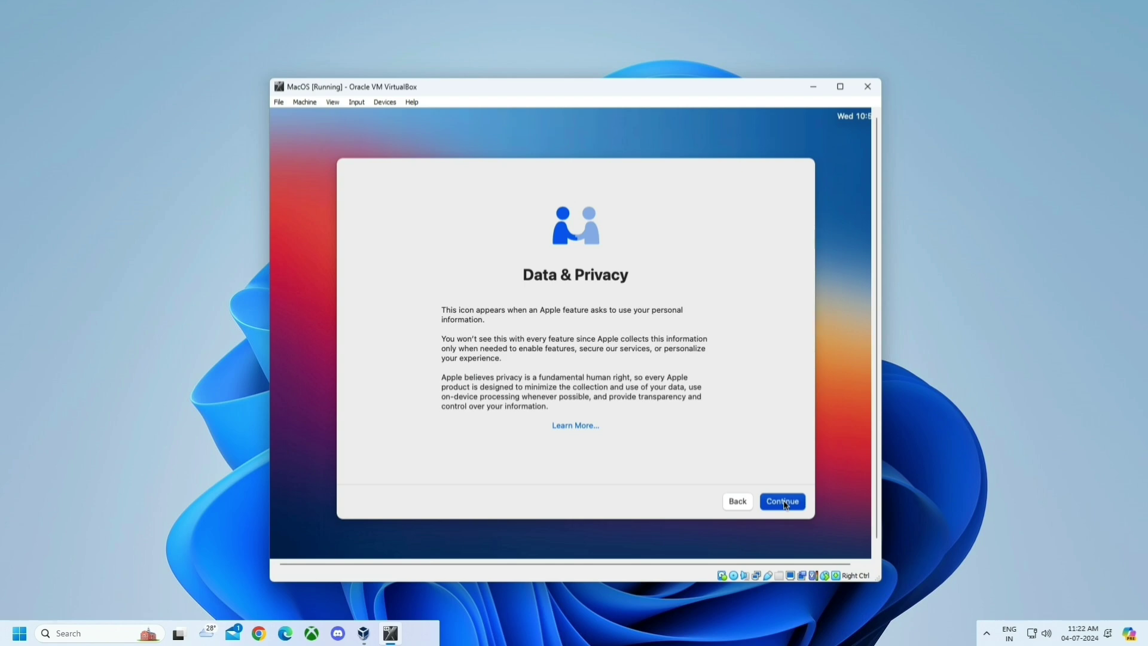
pyautogui.click(786, 505)
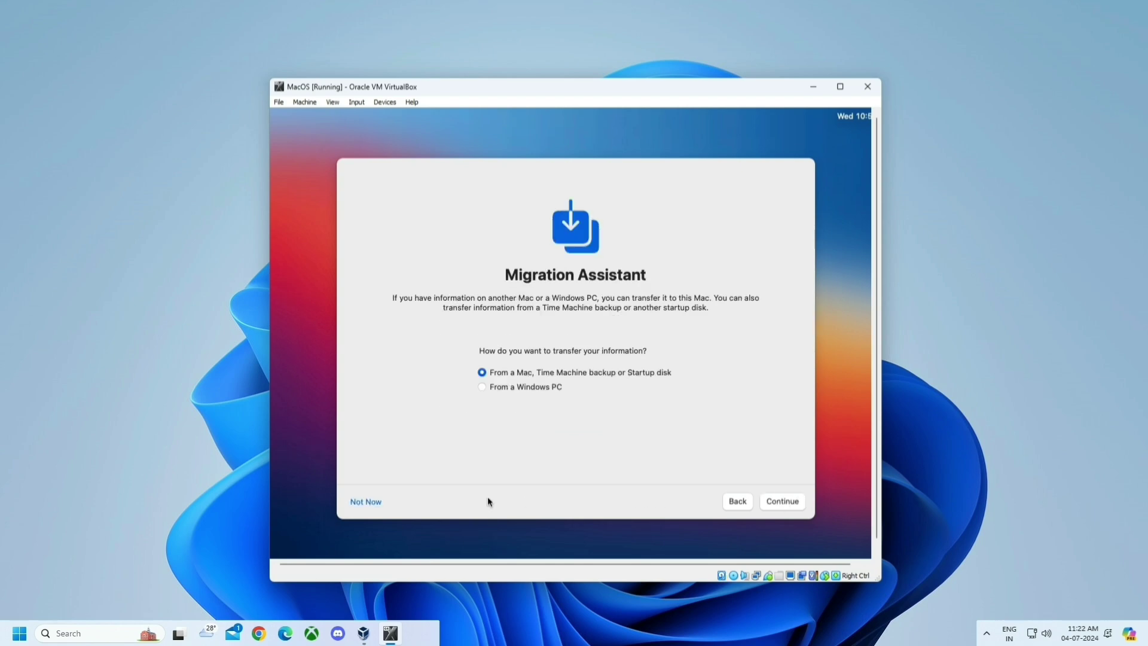
pyautogui.click(360, 505)
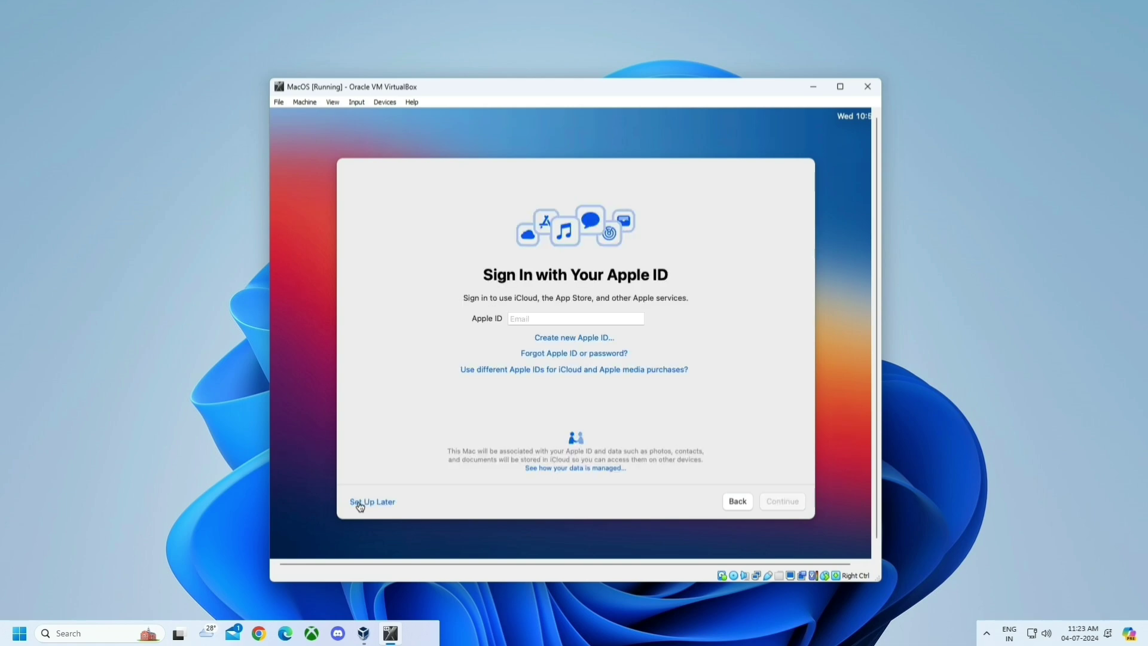
pyautogui.click(359, 504)
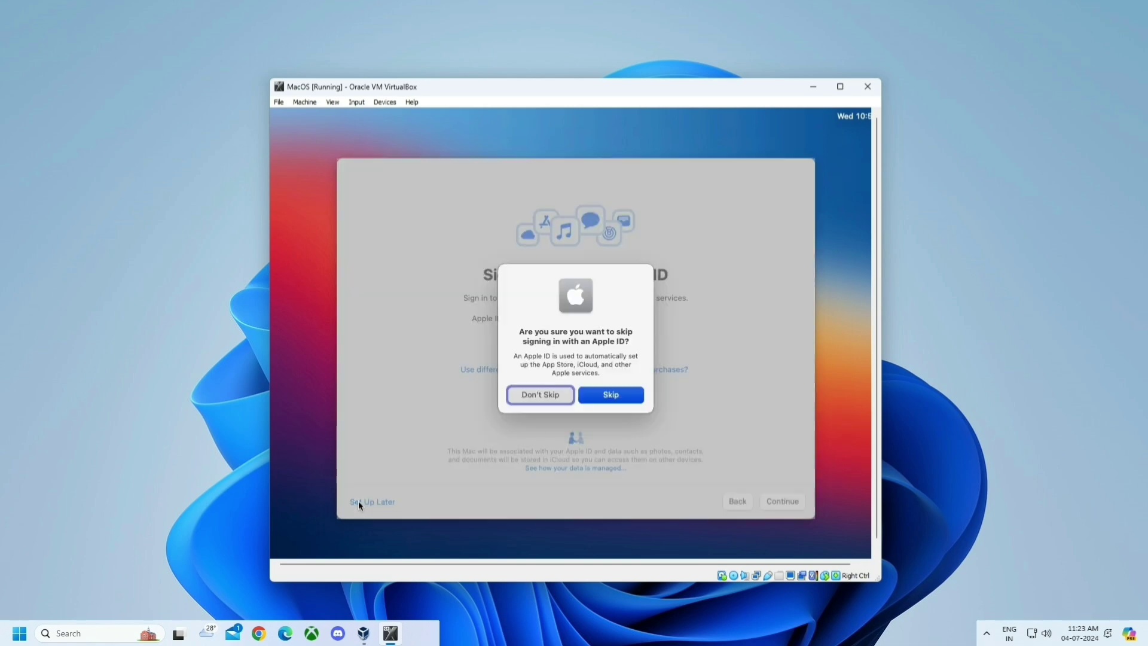
# - Skip the Apple ID sign-in and accept the macOS licence terms
pyautogui.click(605, 396)
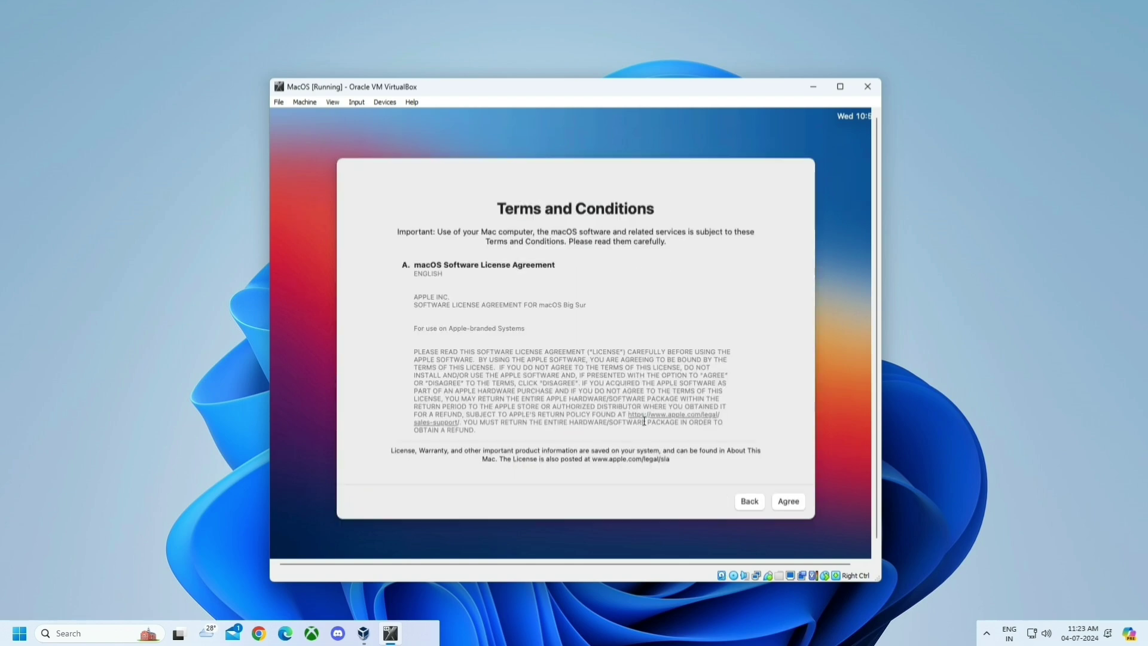
pyautogui.click(789, 502)
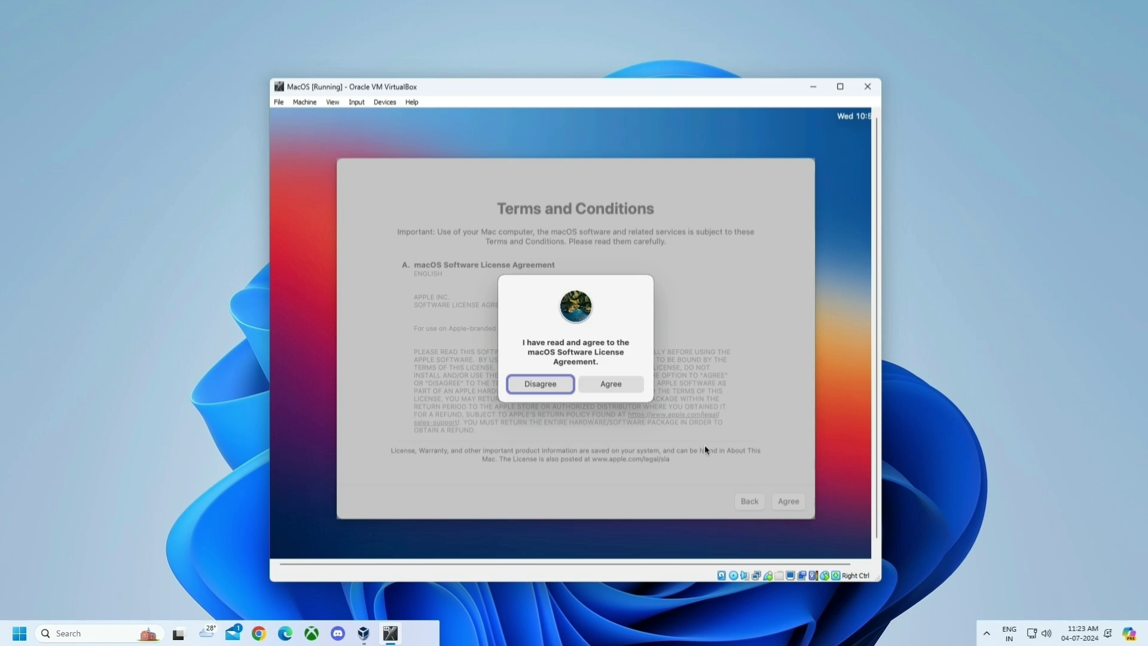
pyautogui.click(610, 382)
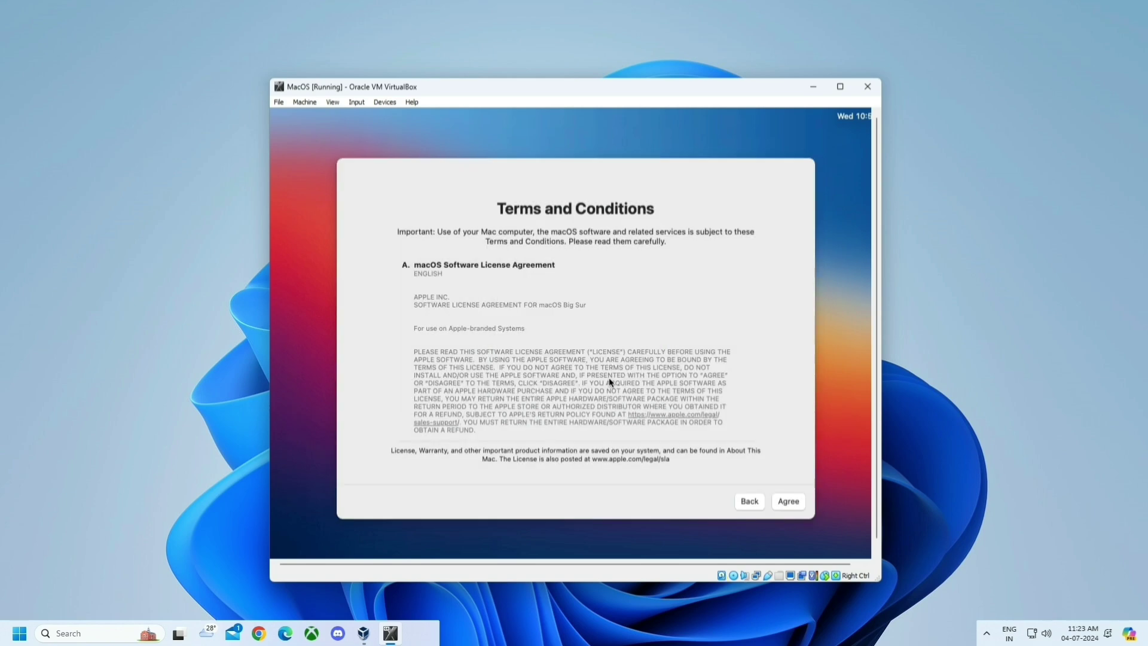
# - Fill in the new account's full name, password, password verification and hint
pyautogui.write('Dennis')
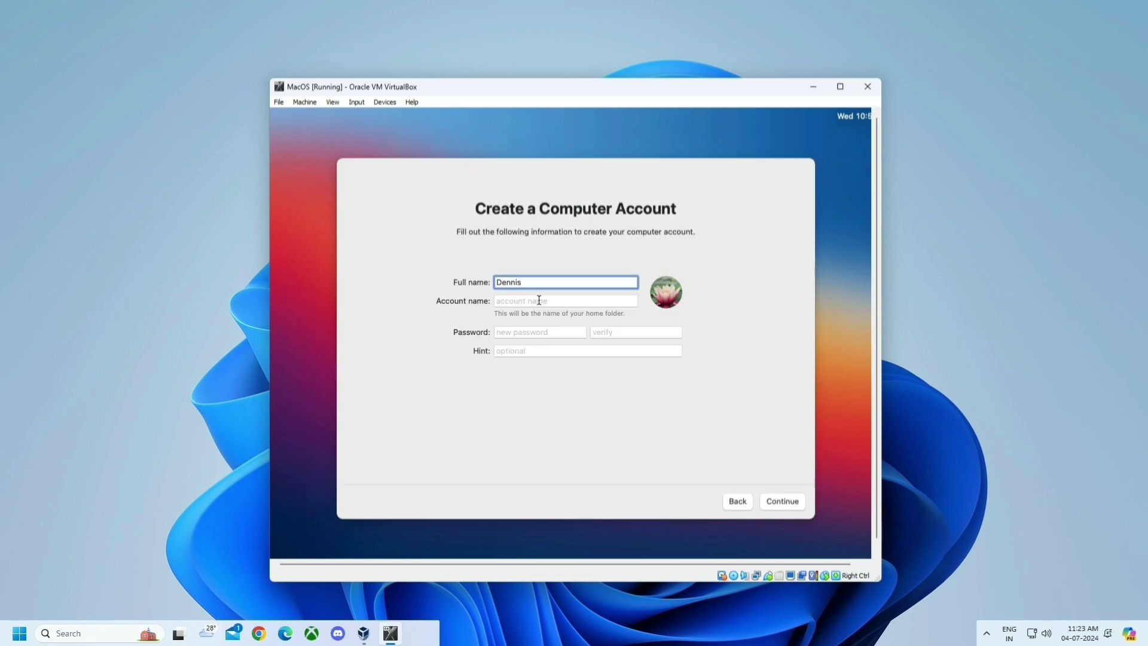
pyautogui.click(538, 300)
pyautogui.click(563, 331)
pyautogui.write('123456')
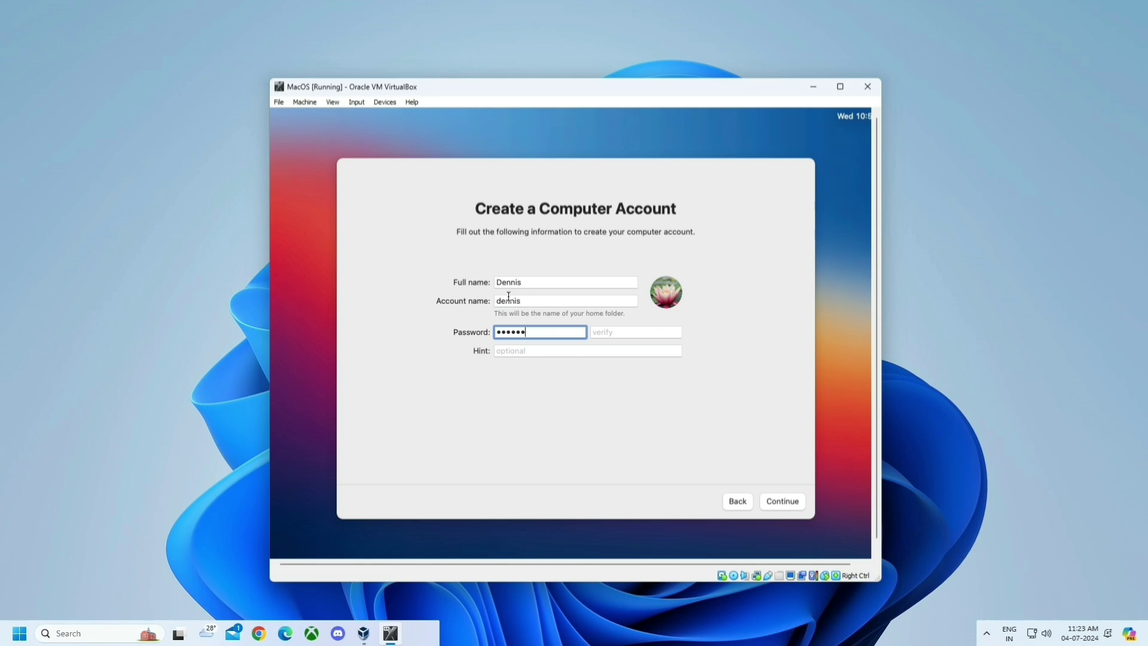
pyautogui.click(623, 332)
pyautogui.write('123456')
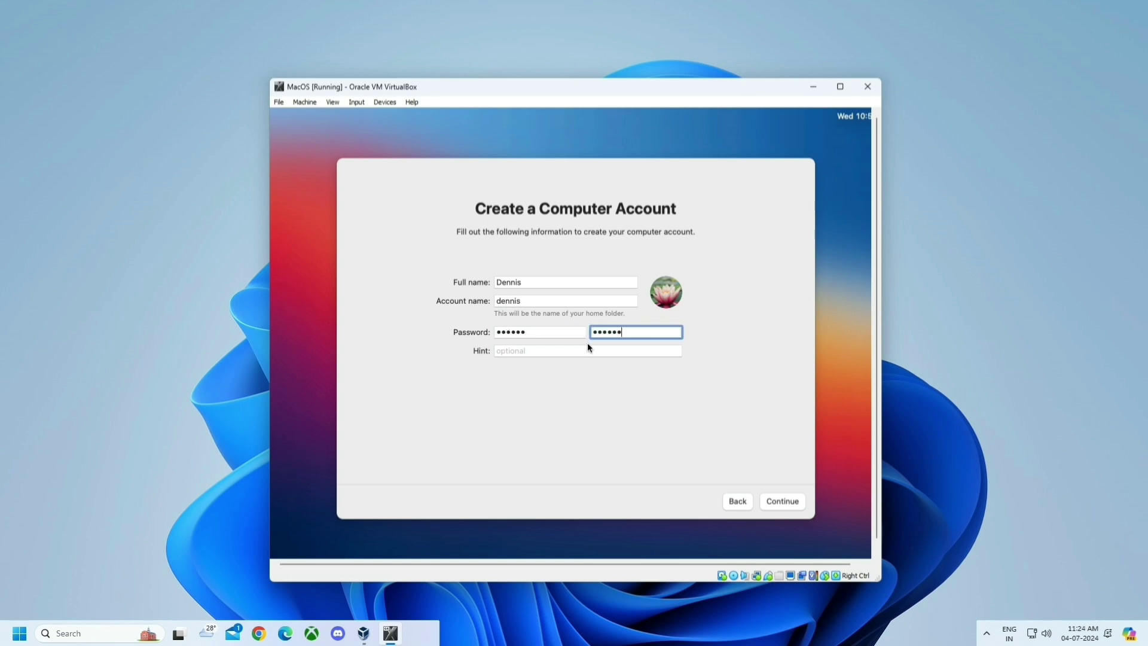
pyautogui.click(584, 351)
pyautogui.write('Hello')
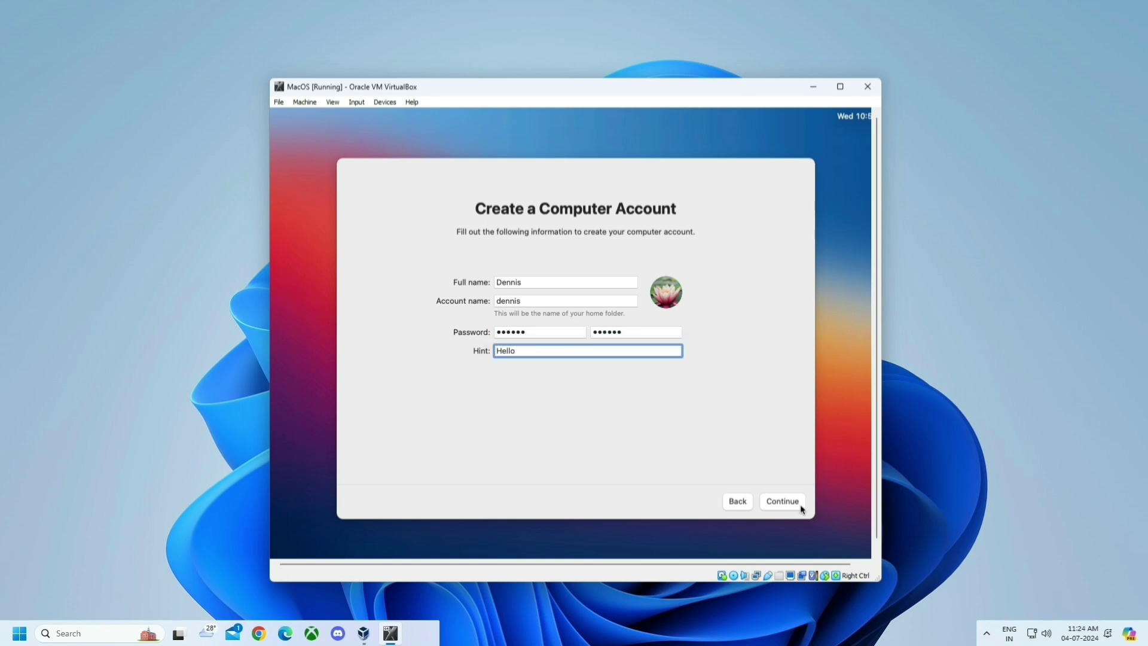
# - Submit the account and continue through Express Set Up, Analytics, Screen Time and Ask Siri
pyautogui.click(796, 503)
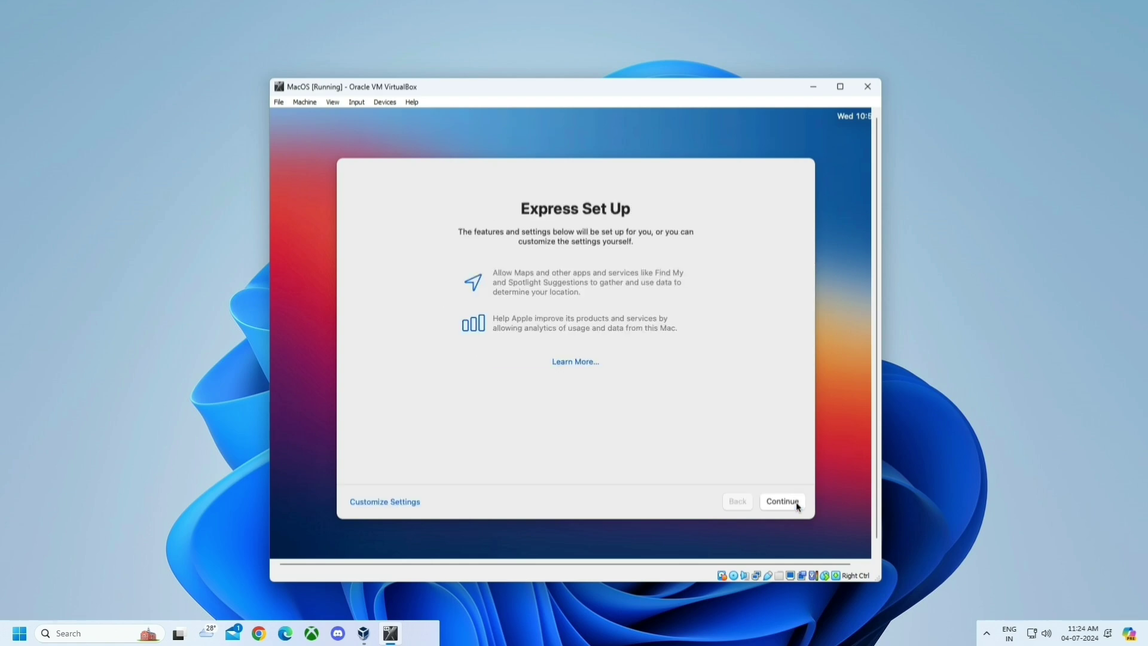
pyautogui.click(795, 501)
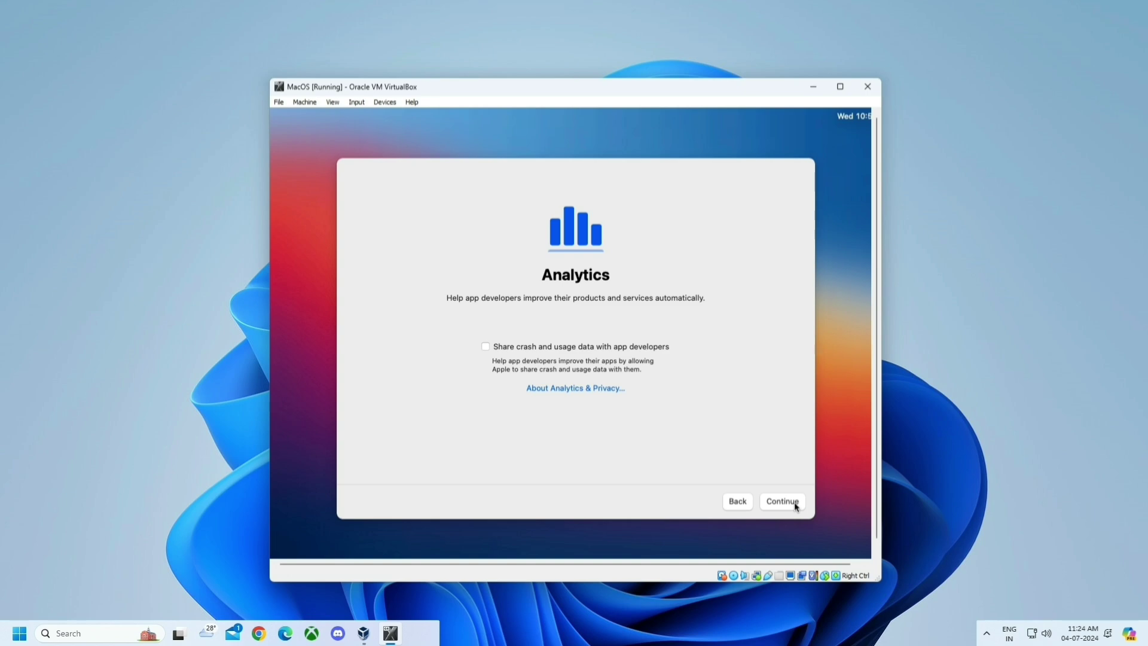
pyautogui.click(795, 501)
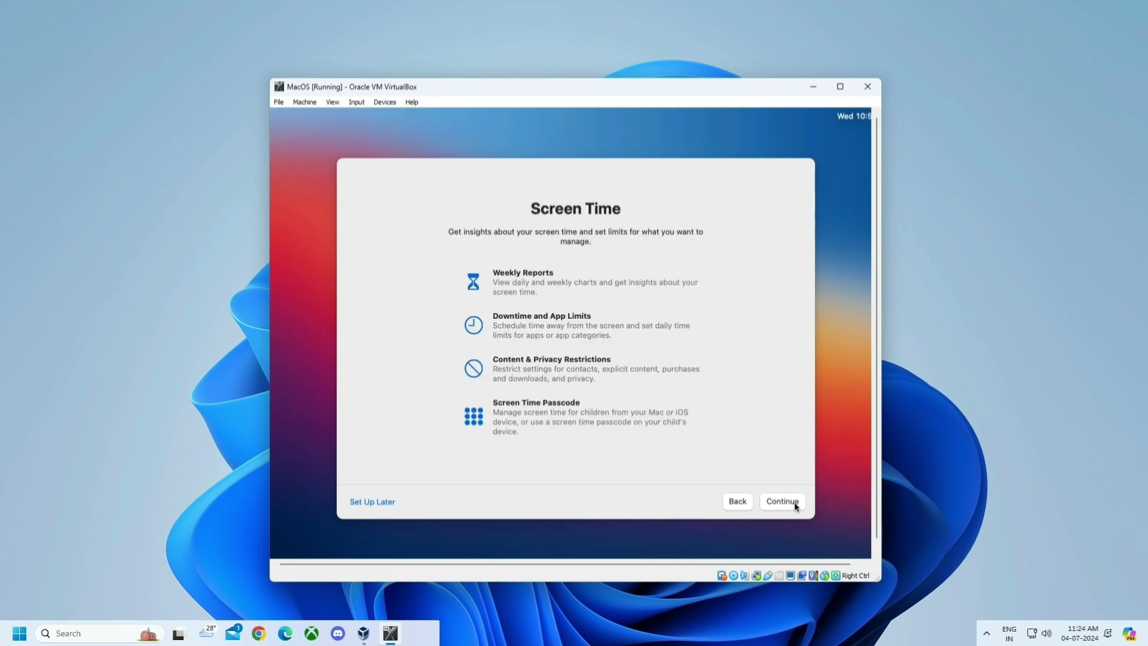
pyautogui.click(794, 501)
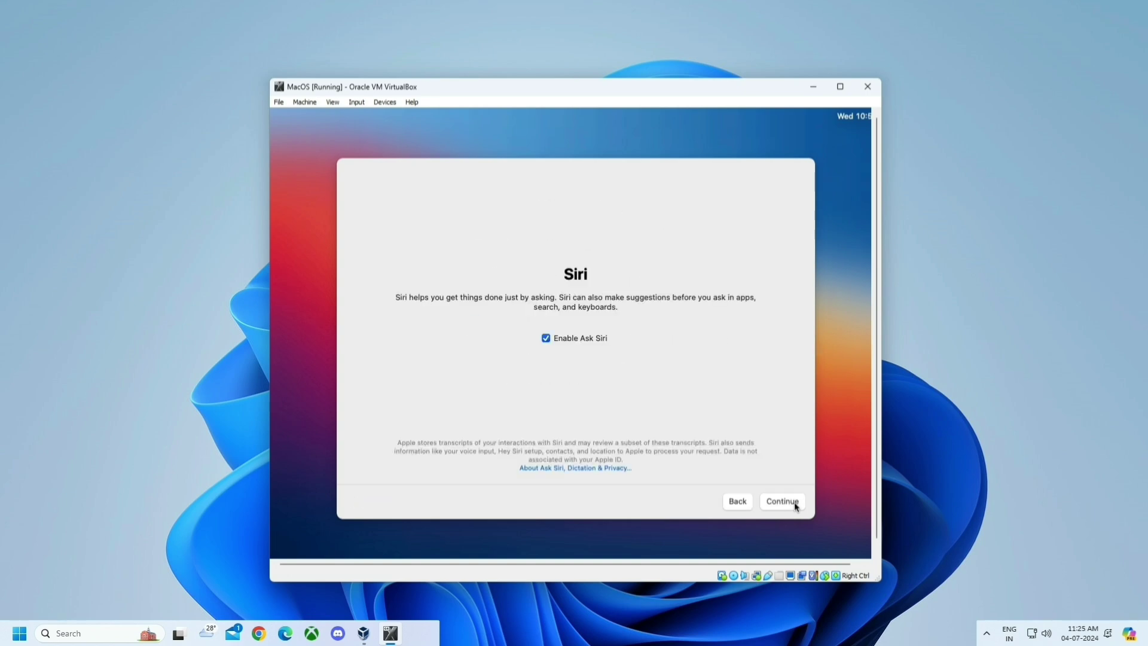
pyautogui.click(794, 501)
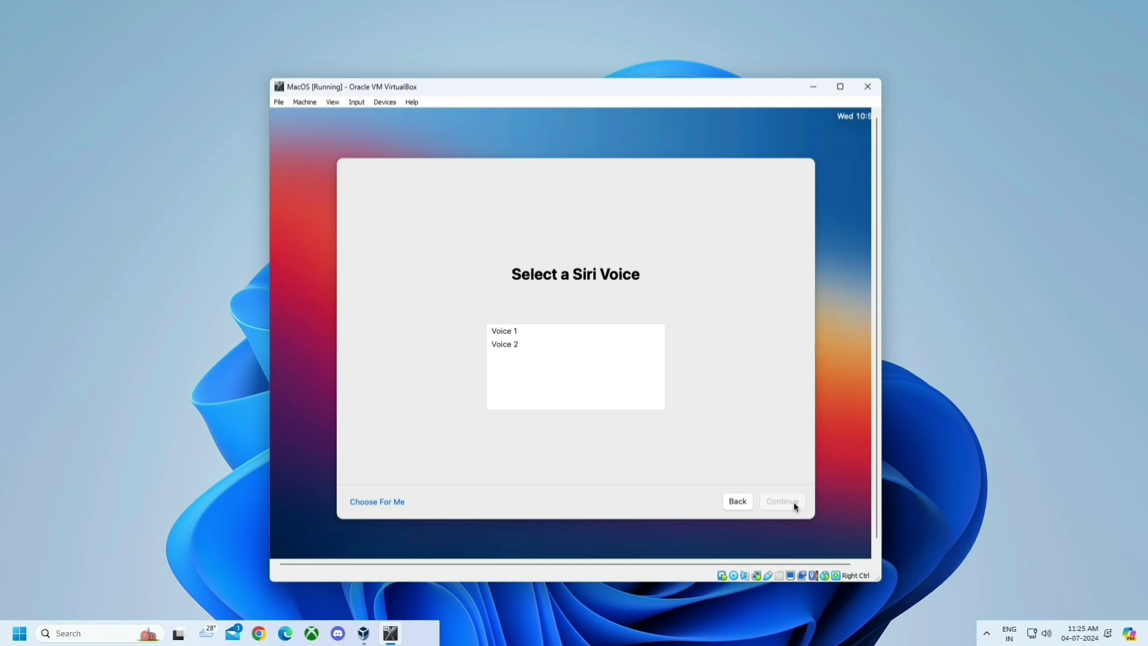
# - Choose a Siri voice, decline sharing audio recordings, and accept the Auto appearance
pyautogui.click(502, 329)
pyautogui.click(520, 345)
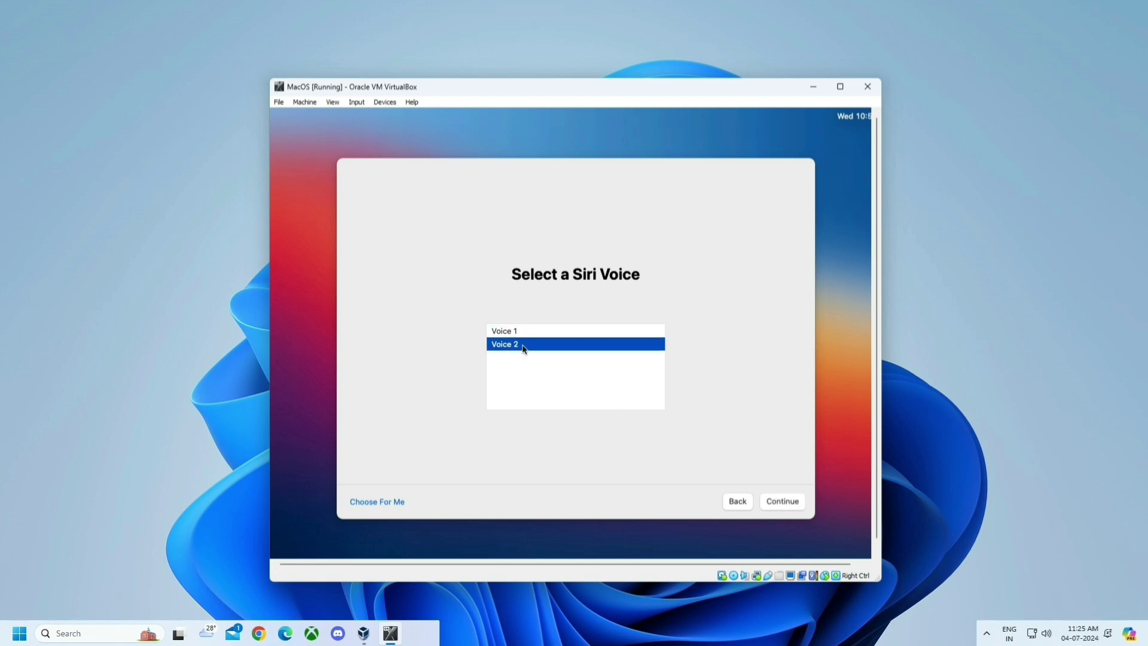
pyautogui.click(523, 332)
pyautogui.click(786, 503)
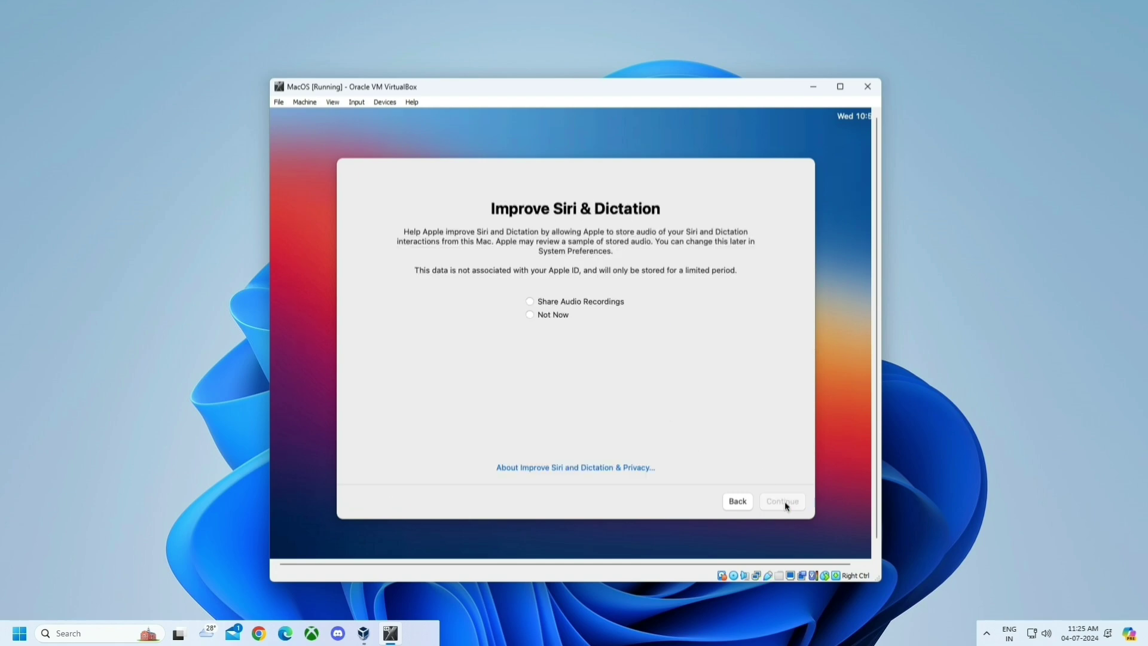
pyautogui.click(547, 315)
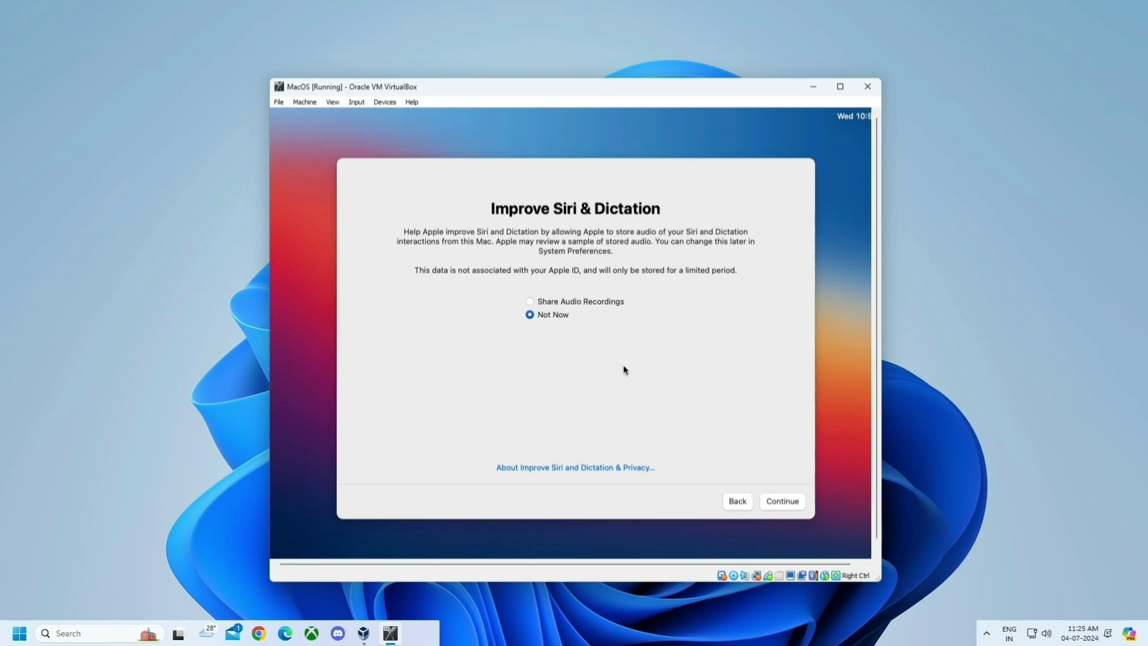
pyautogui.click(771, 503)
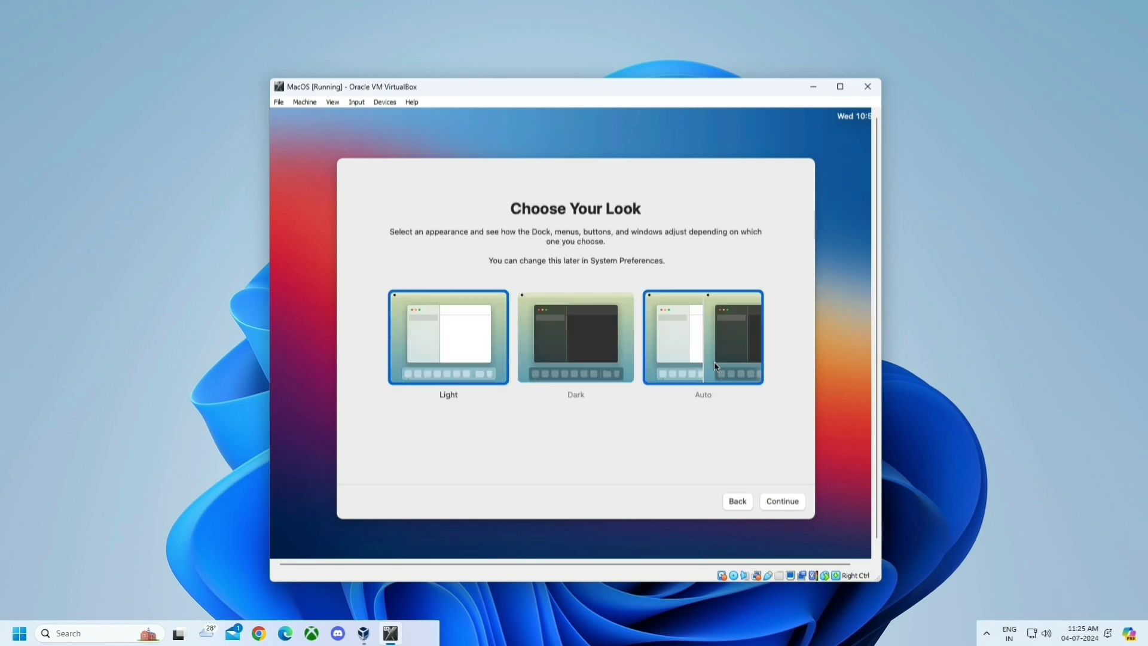
pyautogui.click(777, 504)
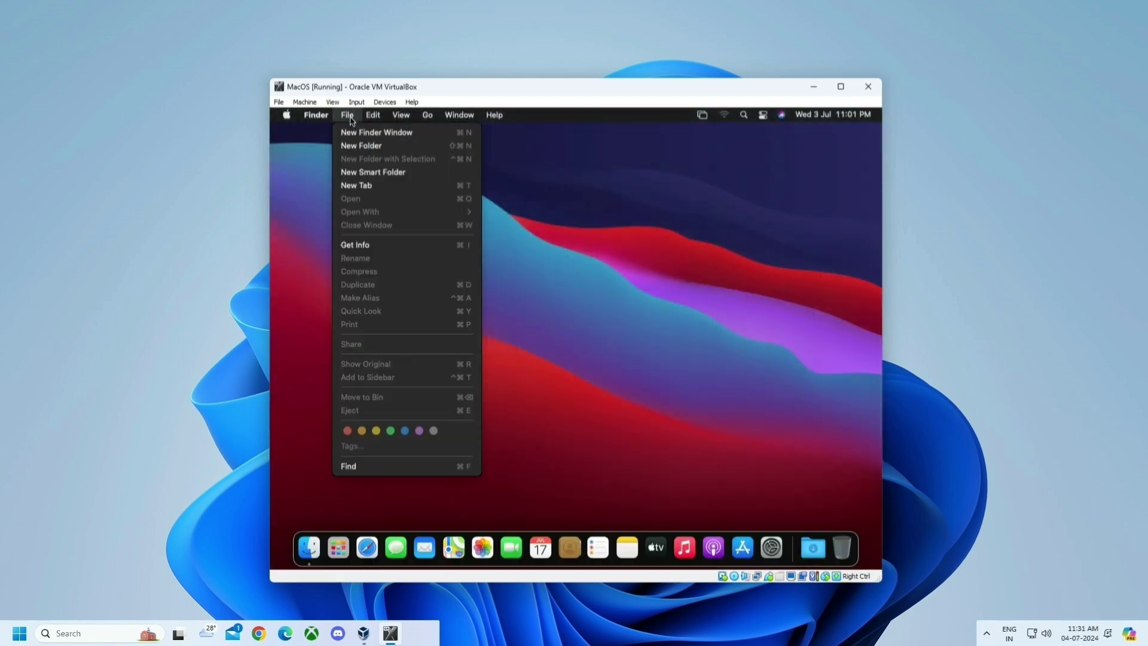
pyautogui.click(582, 359)
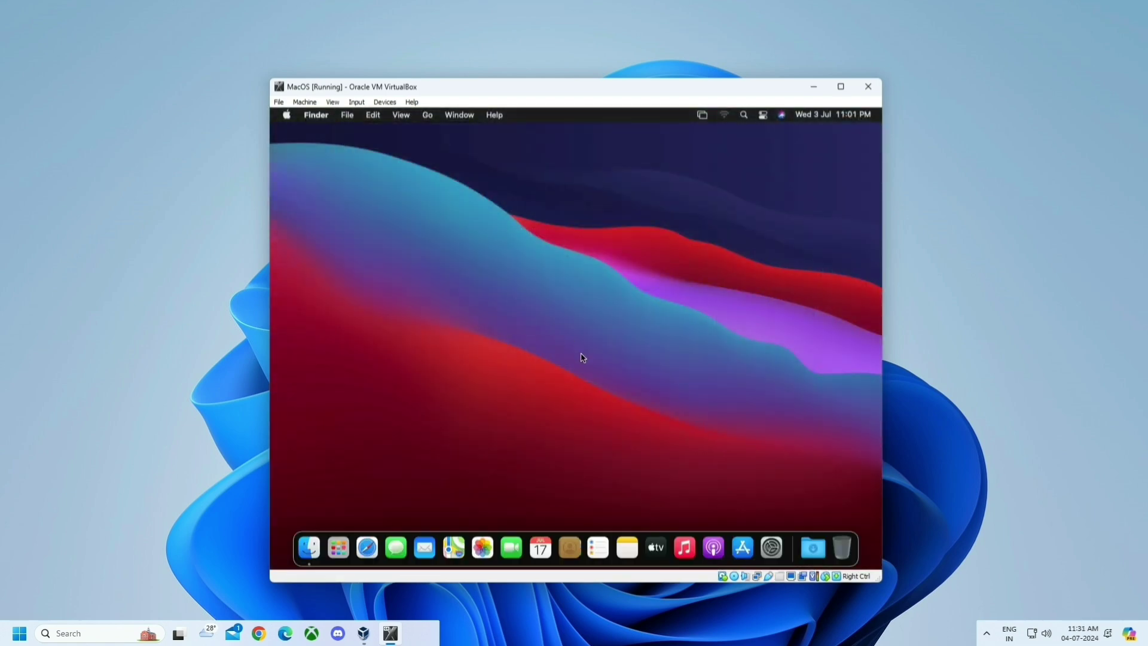
pyautogui.click(772, 551)
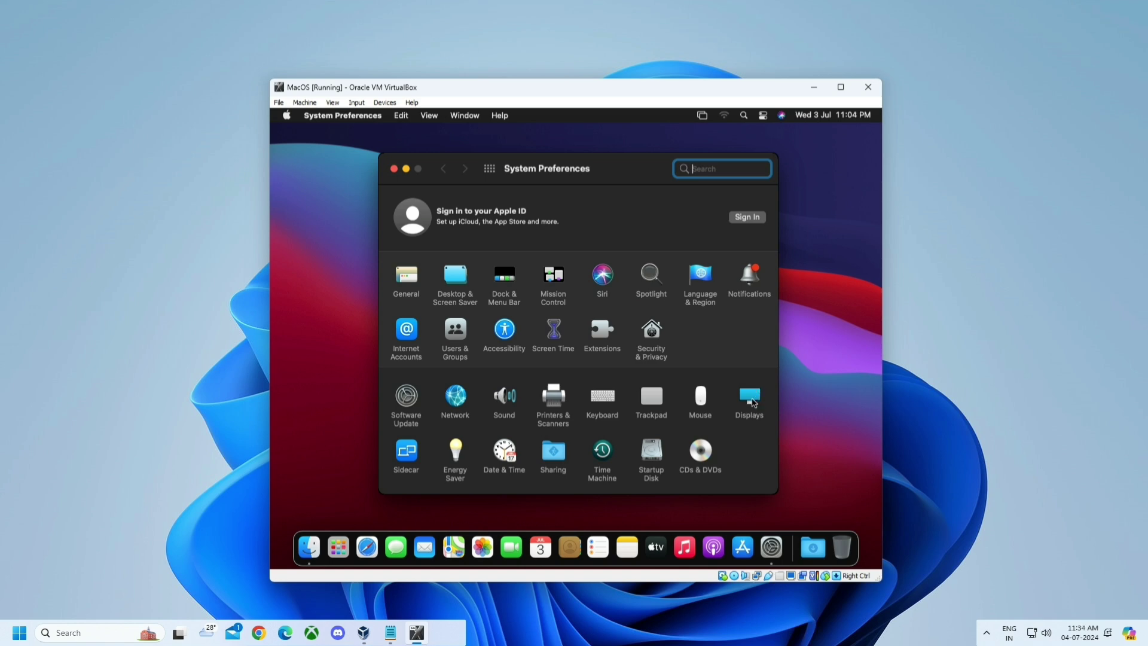
pyautogui.click(750, 410)
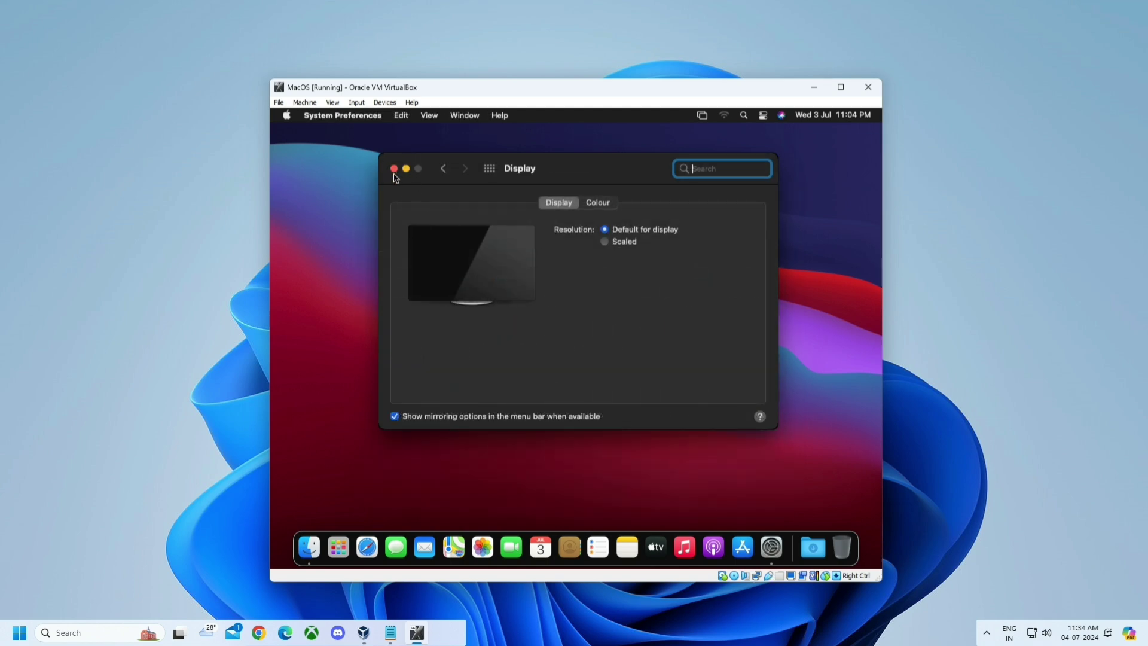
pyautogui.click(394, 178)
pyautogui.click(394, 171)
pyautogui.moveTo(420, 200); pyautogui.dragTo(720, 428)
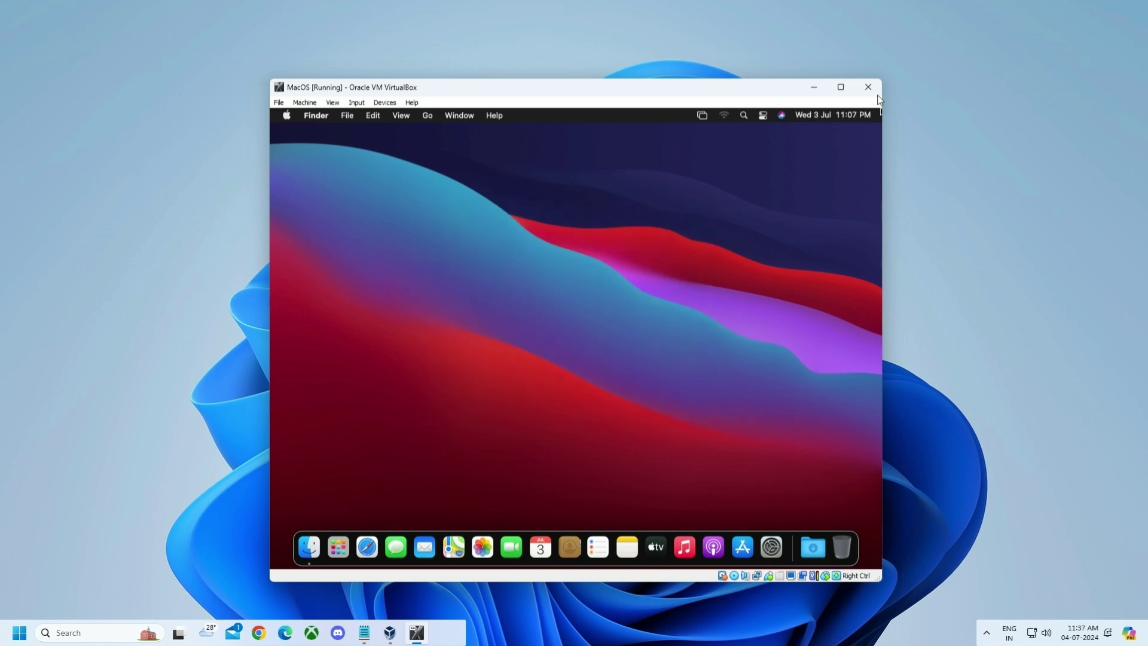
pyautogui.click(868, 88)
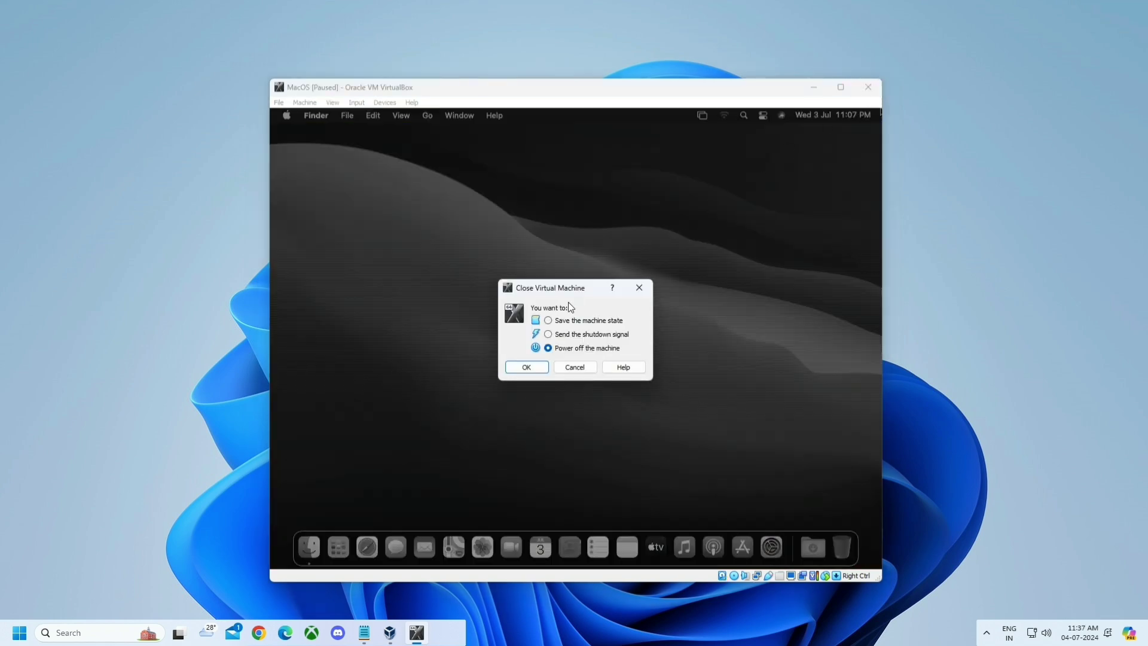
# - Power off the MacOS VM, launch Command Prompt as administrator via 'cmd', and return to Commands.txt
pyautogui.click(527, 367)
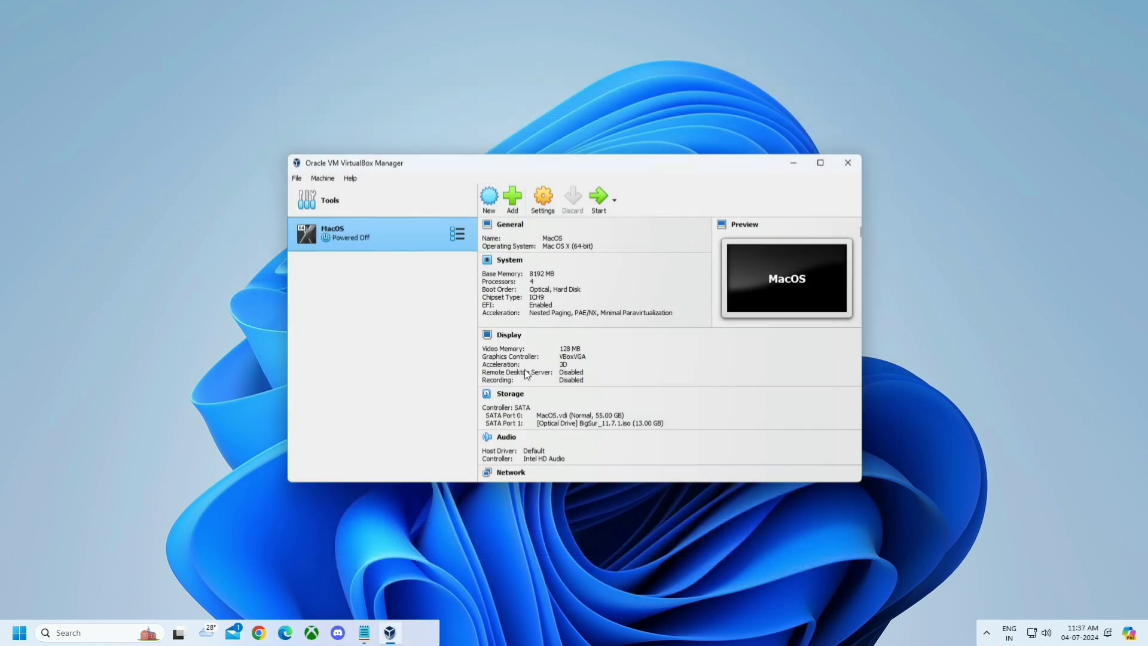
pyautogui.moveTo(366, 633)
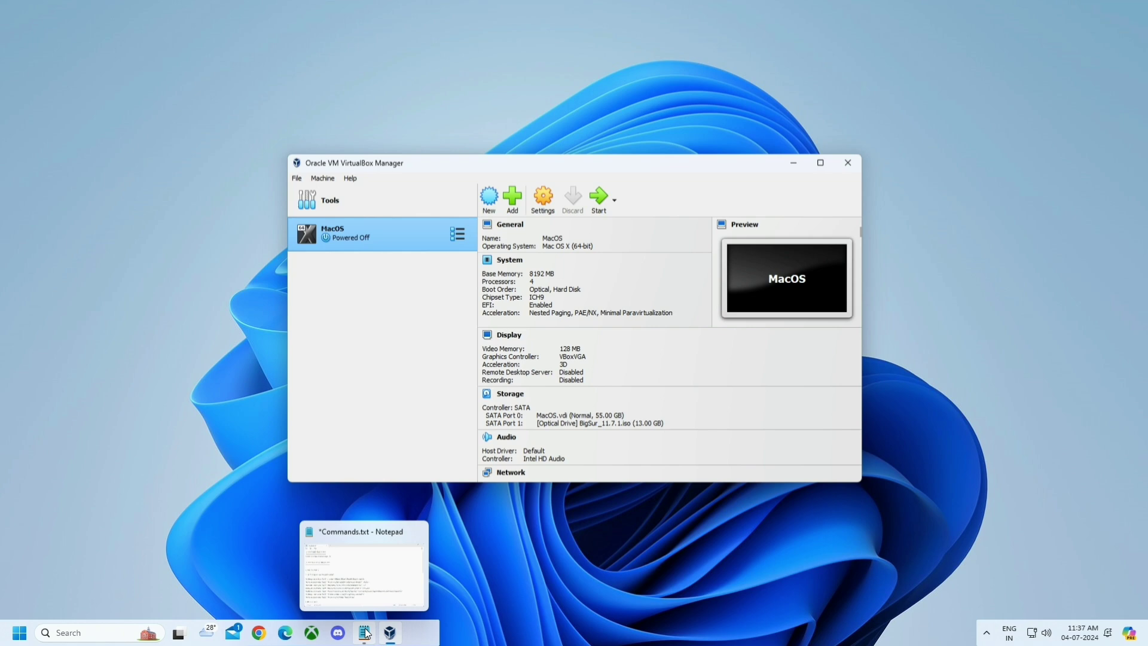
pyautogui.press('super')
pyautogui.write('cmd')
pyautogui.click(347, 400)
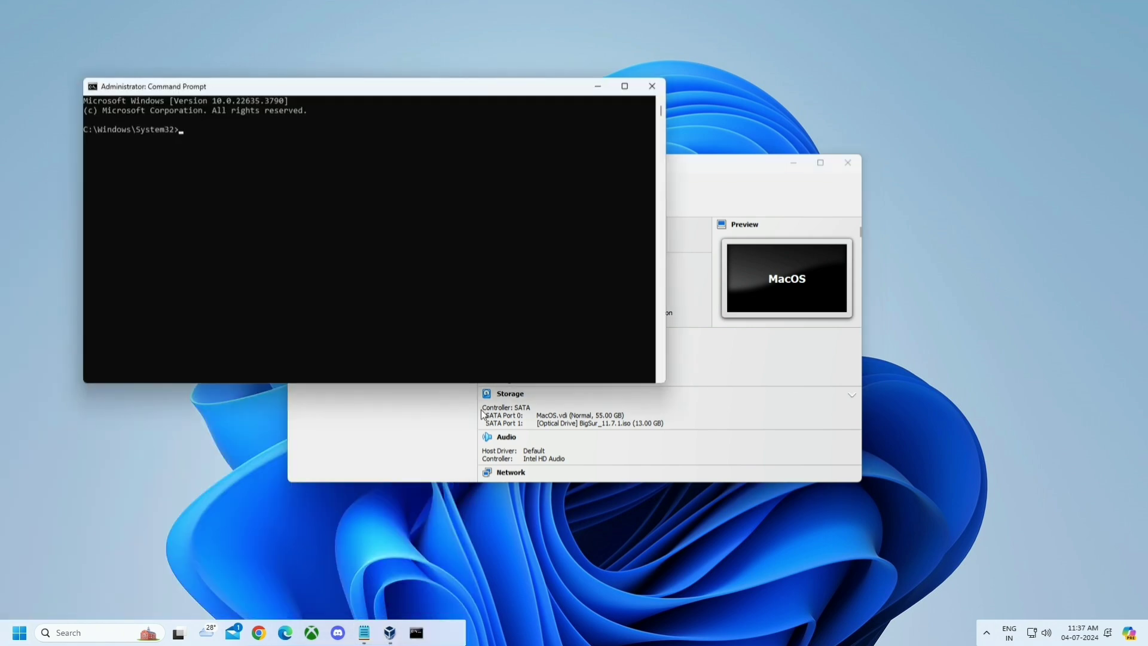
pyautogui.click(364, 632)
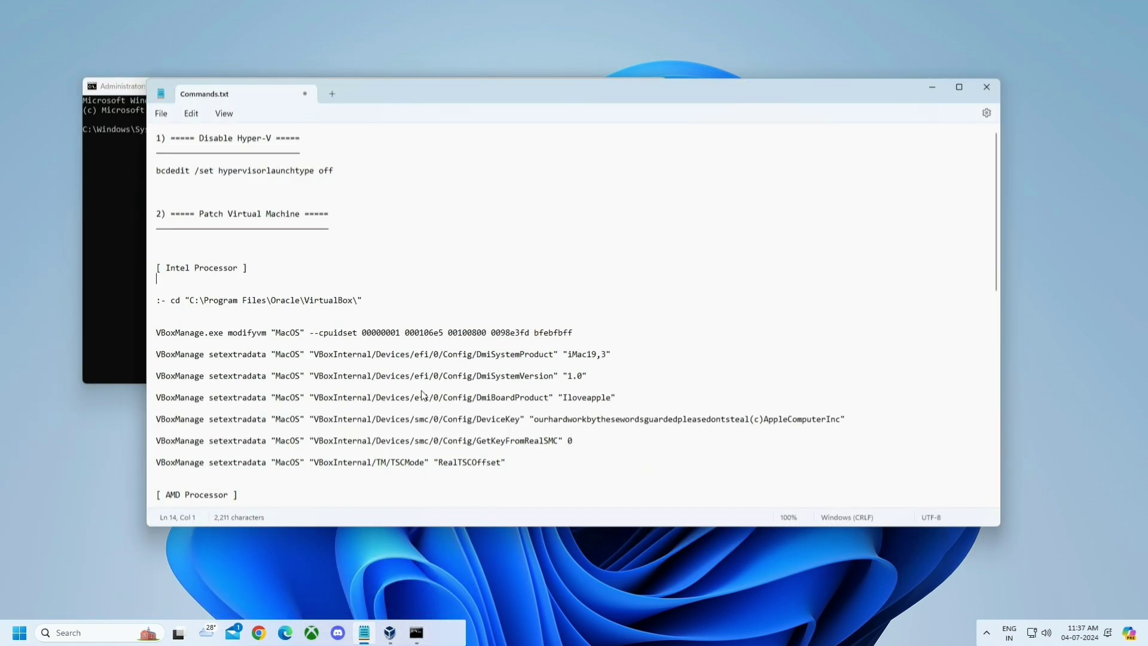
# - Copy the cd command from Commands.txt and run it in Command Prompt to reach the VirtualBox folder
pyautogui.scroll(-15, 423, 395)
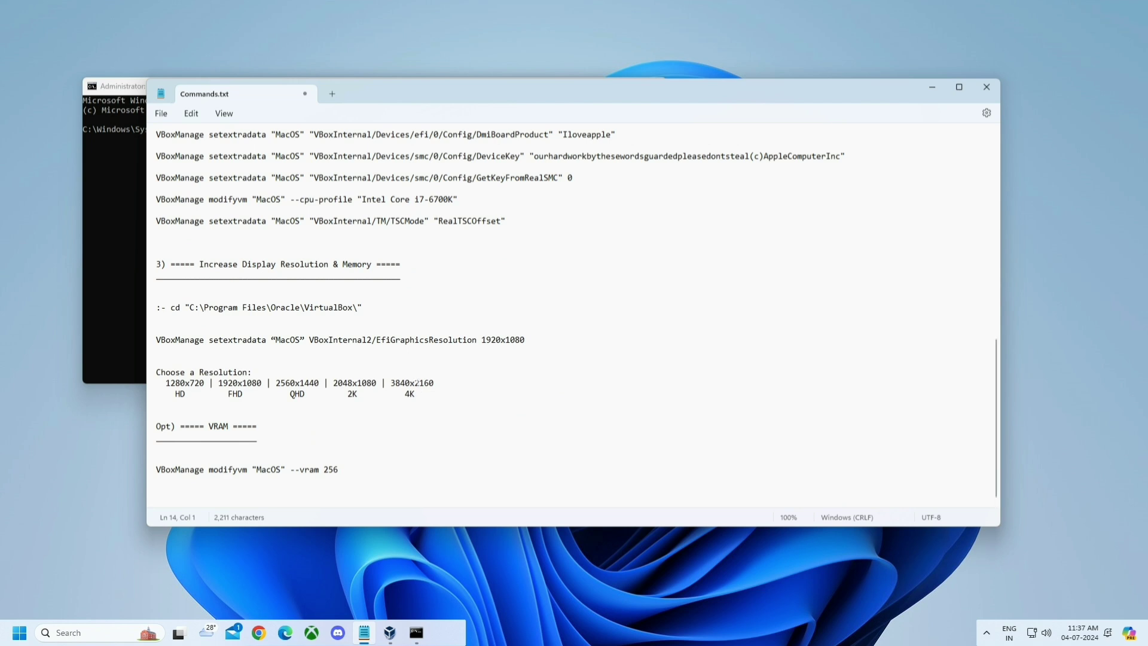
pyautogui.moveTo(371, 265); pyautogui.dragTo(190, 270)
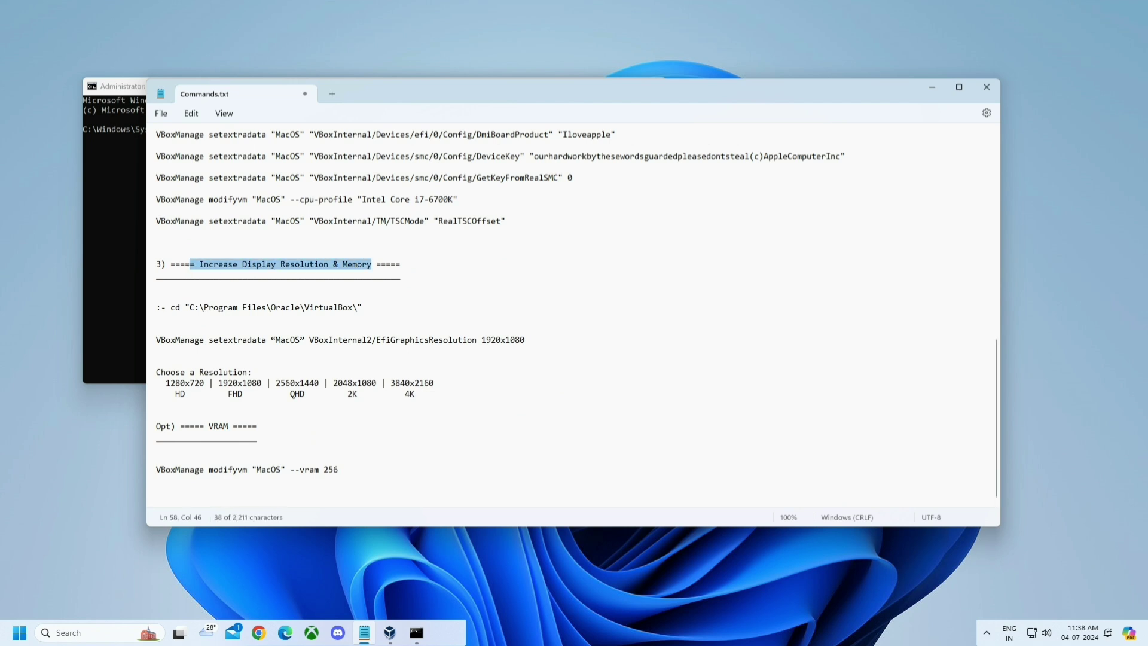
pyautogui.click(438, 331)
pyautogui.moveTo(363, 308); pyautogui.dragTo(172, 313)
pyautogui.hotkey('ctrl', 'c')
pyautogui.click(119, 301)
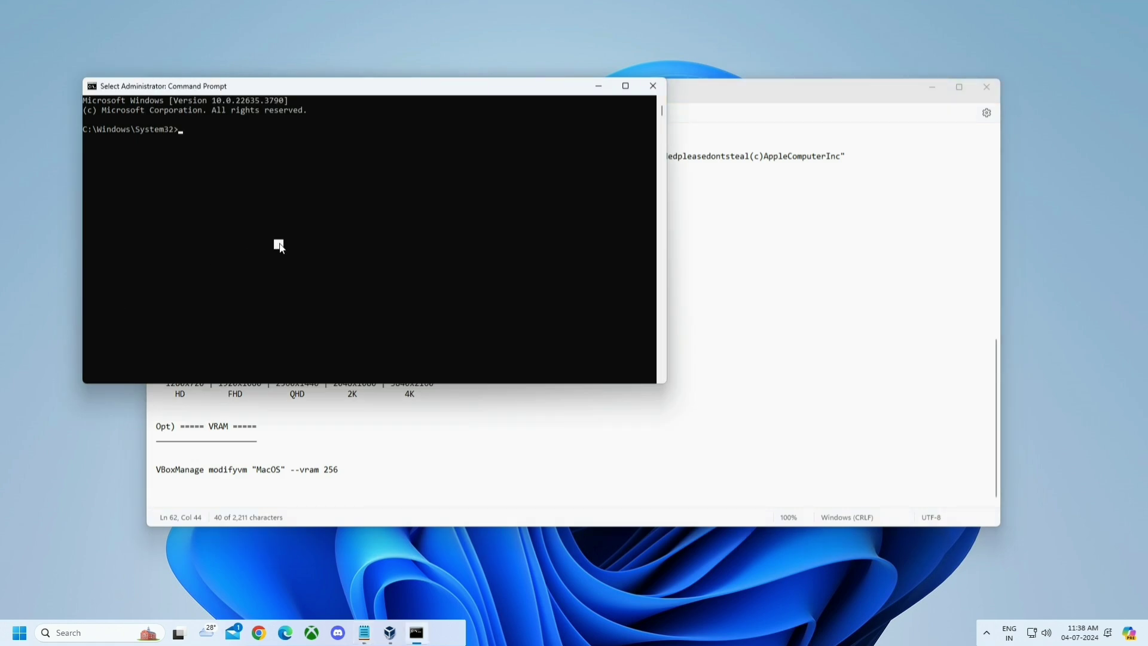
pyautogui.rightClick(279, 244)
pyautogui.press('Return')
# - Run the VBoxManage setextradata EfiGraphicsResolution 1920x1080 command in Command Prompt
pyautogui.click(528, 422)
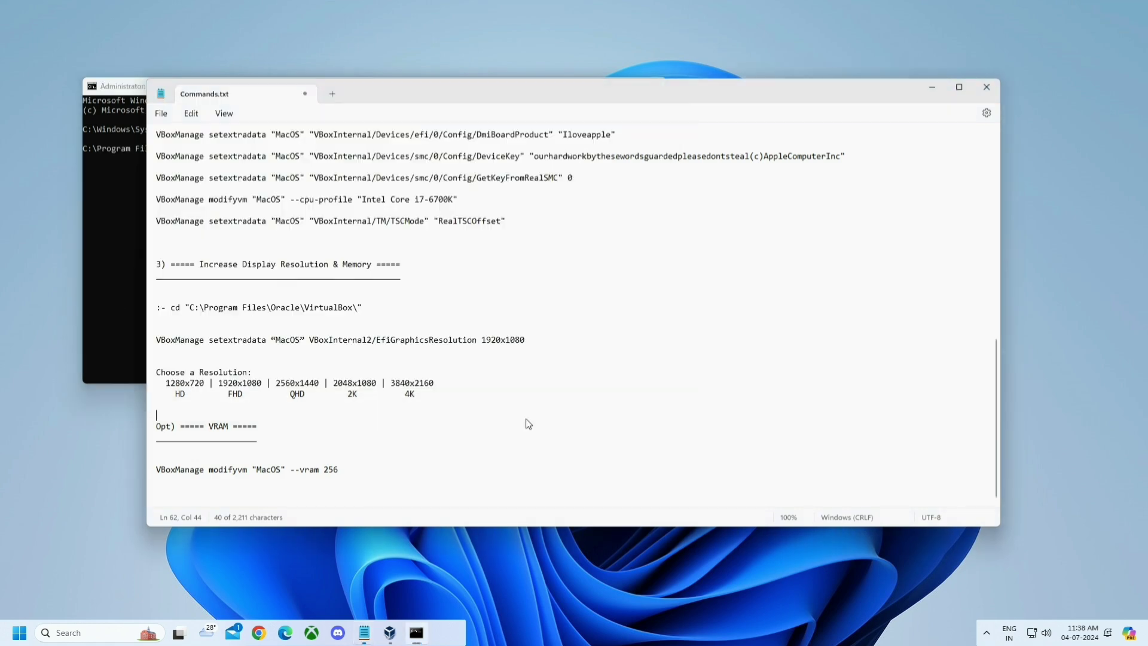
pyautogui.moveTo(435, 383); pyautogui.dragTo(165, 383)
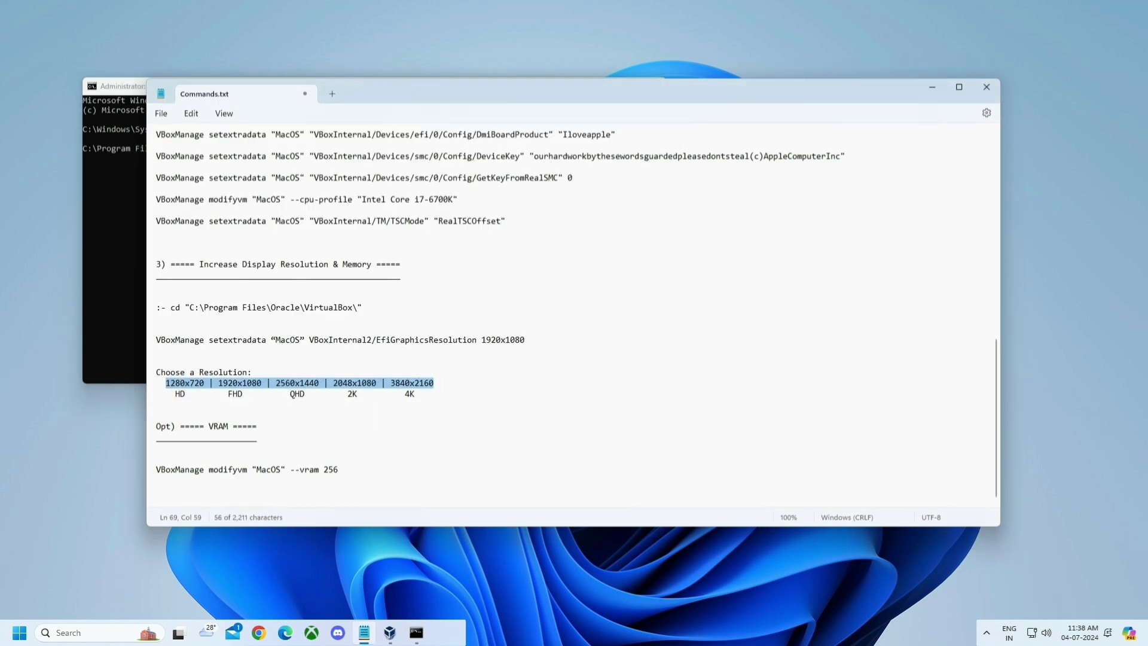
pyautogui.moveTo(482, 339); pyautogui.dragTo(158, 343)
pyautogui.hotkey('ctrl', 'c')
pyautogui.click(532, 351)
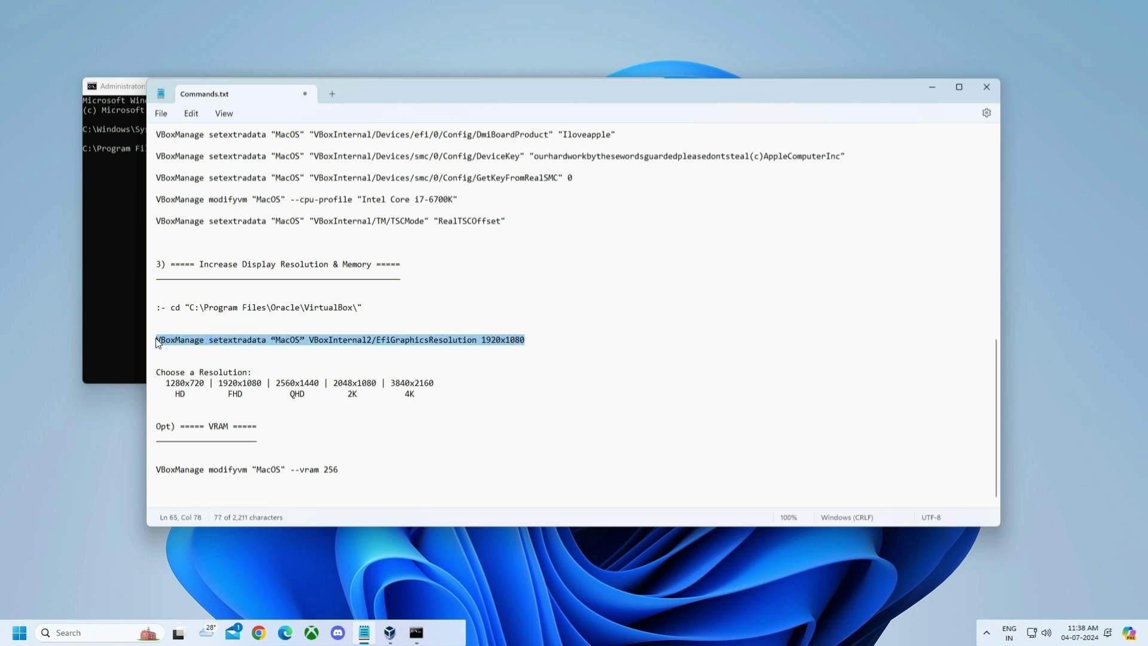
pyautogui.click(122, 320)
pyautogui.rightClick(336, 264)
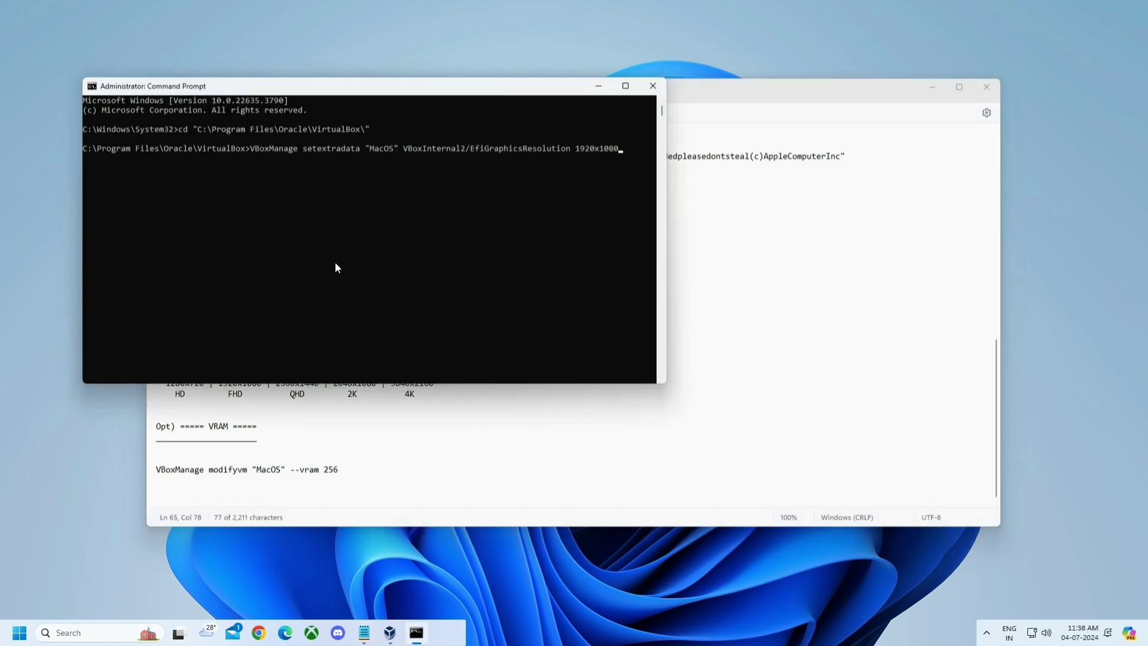
pyautogui.press('Return')
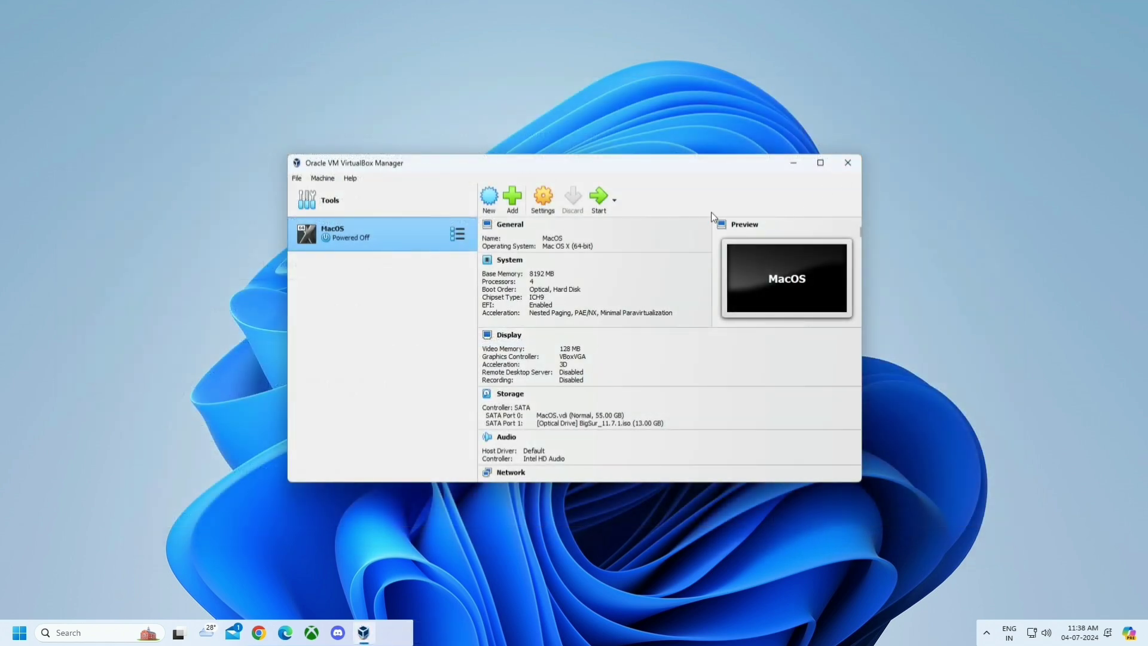
# - Start the MacOS VM and switch its window to Full-screen Mode from the View menu
pyautogui.click(601, 210)
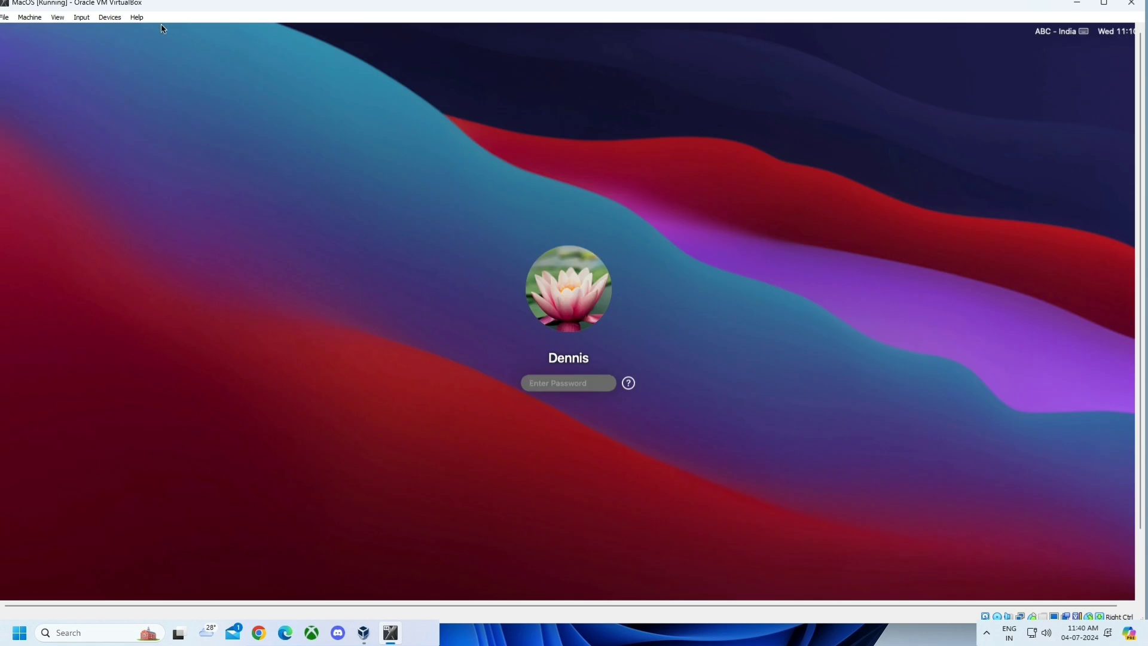
pyautogui.click(59, 20)
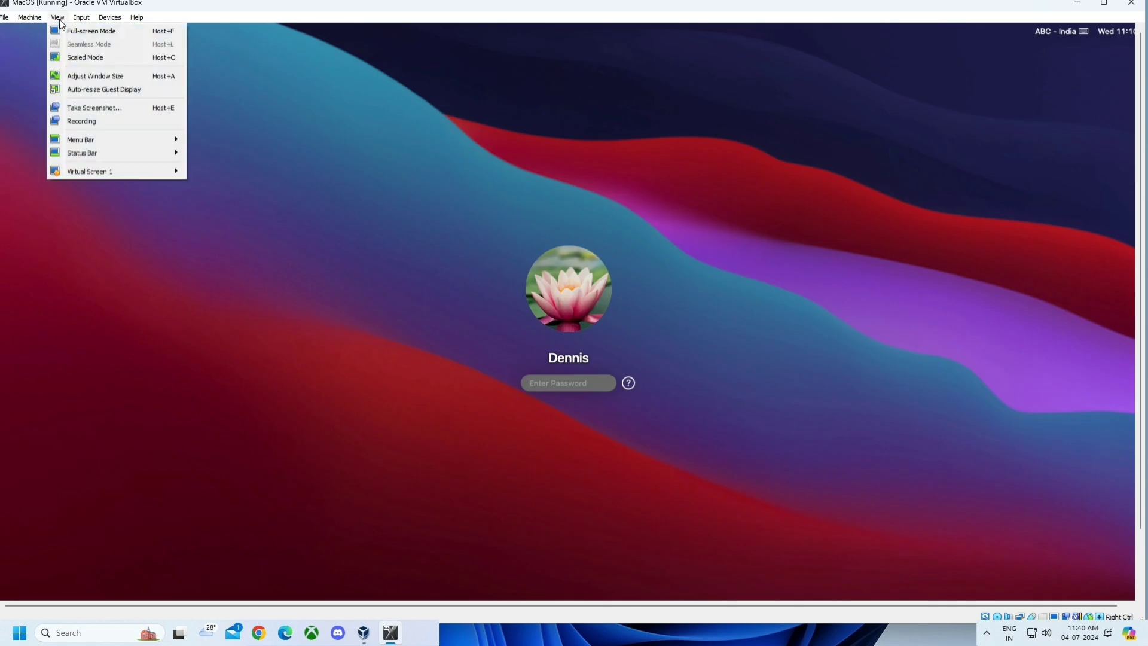
pyautogui.click(67, 30)
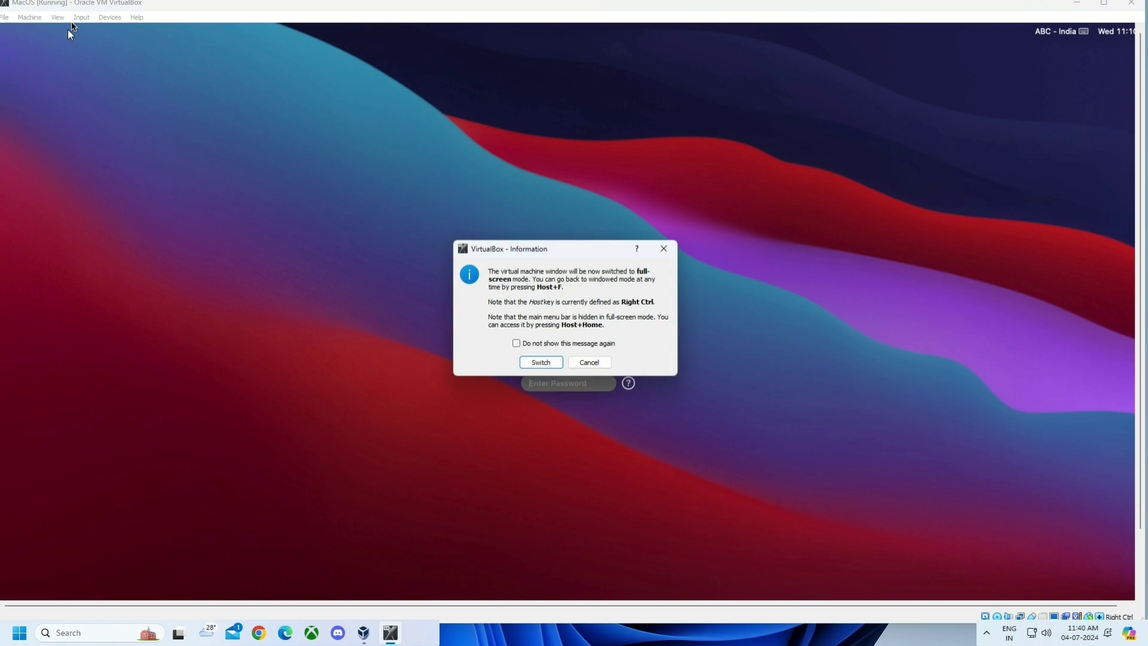
pyautogui.click(541, 362)
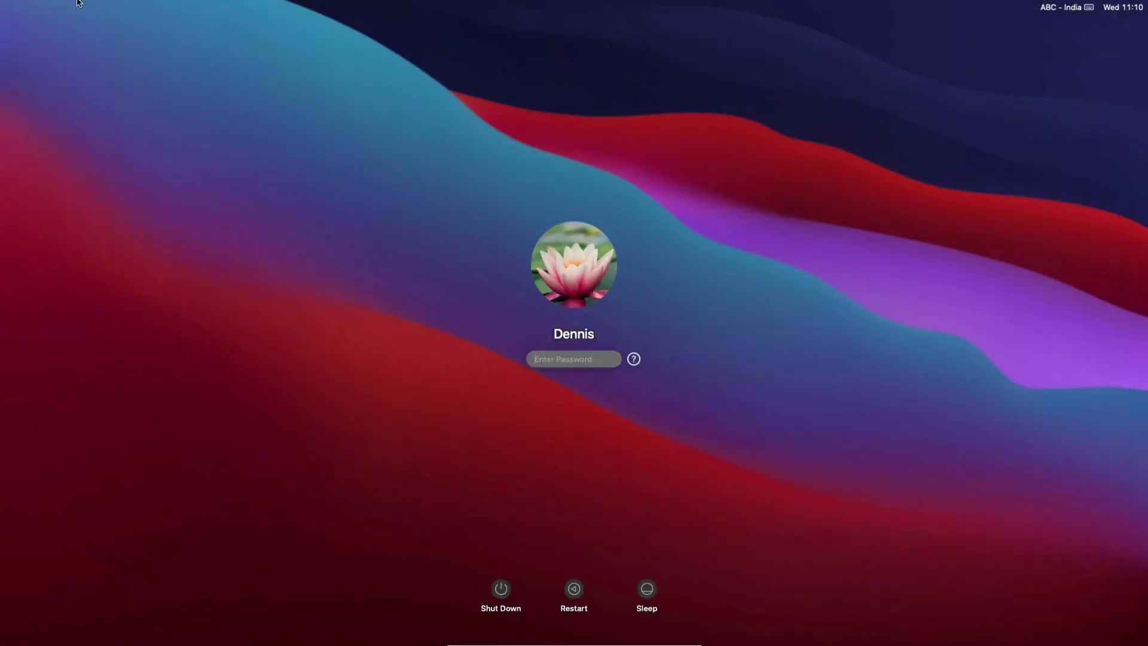
# - Log in to macOS with the account password and close System Preferences
pyautogui.write('••')
pyautogui.press('Return')
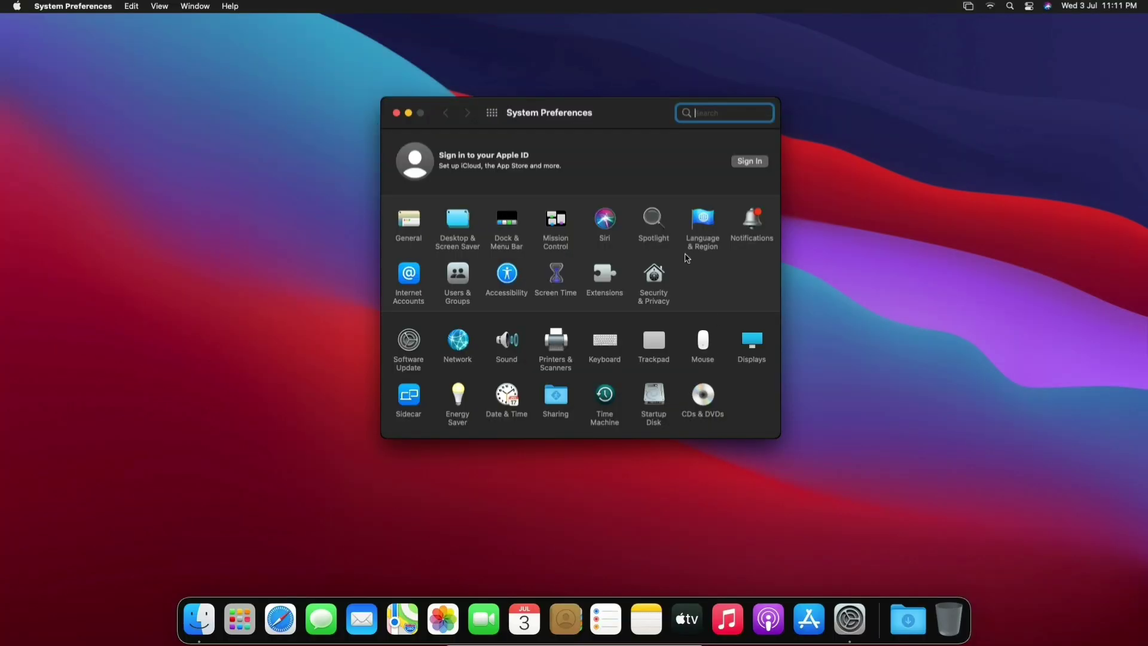
pyautogui.click(396, 113)
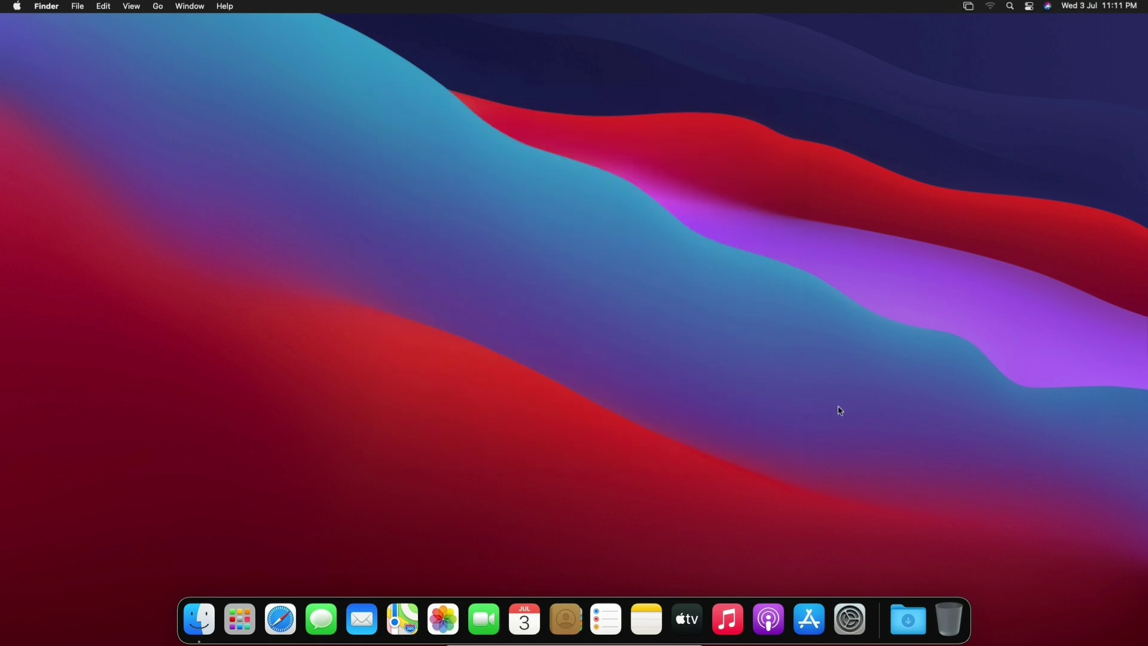
# - Exit full-screen mode through the mini toolbar's View menu
pyautogui.moveTo(526, 644)
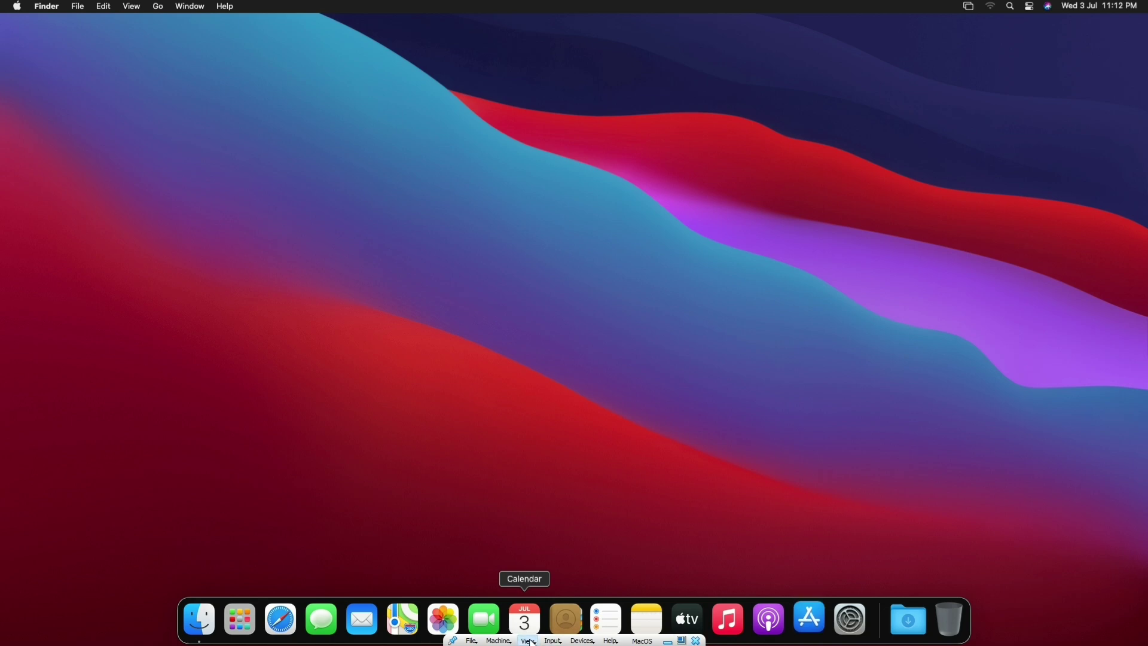
pyautogui.click(530, 641)
pyautogui.click(575, 532)
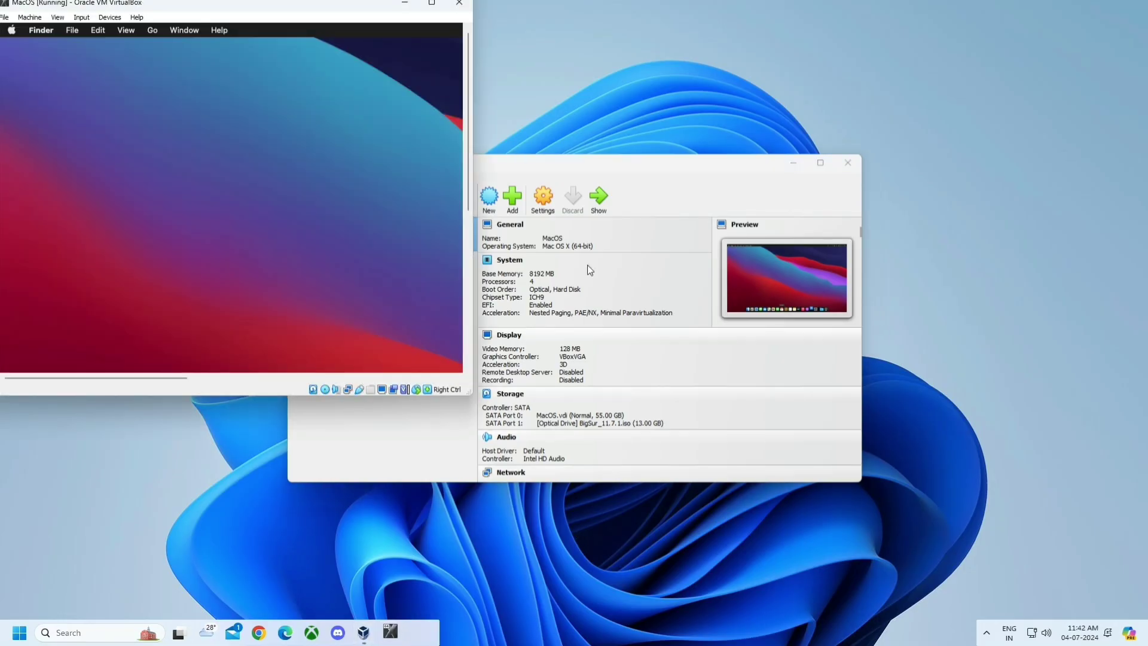
# - Close the MacOS VM window choosing Power off the machine, then close VirtualBox Manager
pyautogui.click(459, 3)
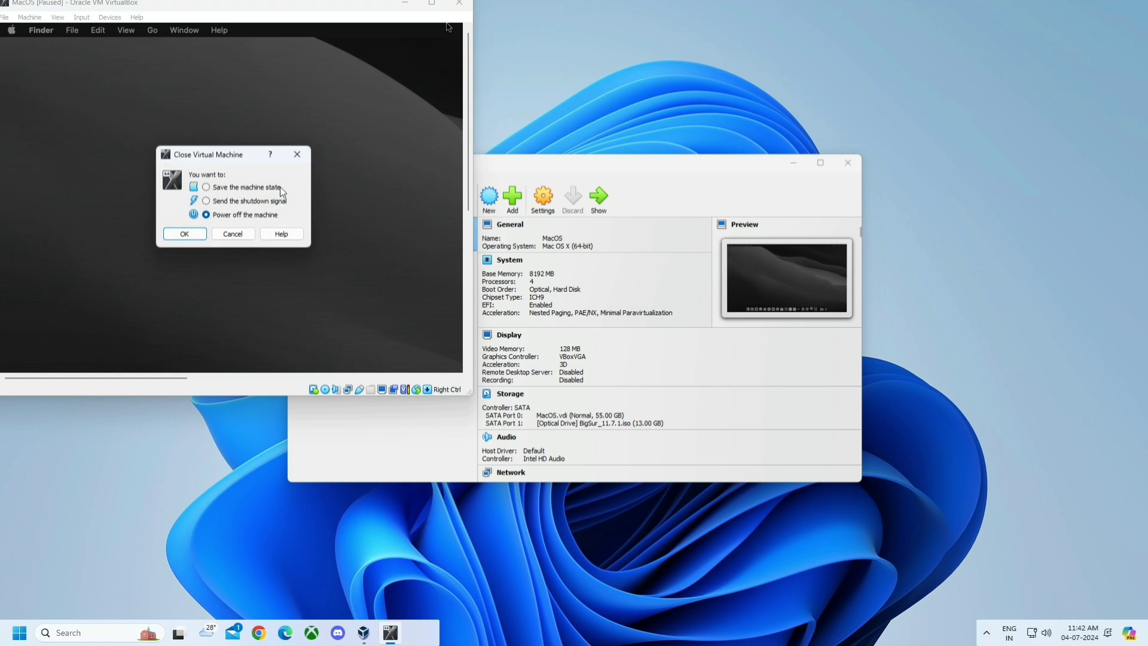
pyautogui.click(185, 234)
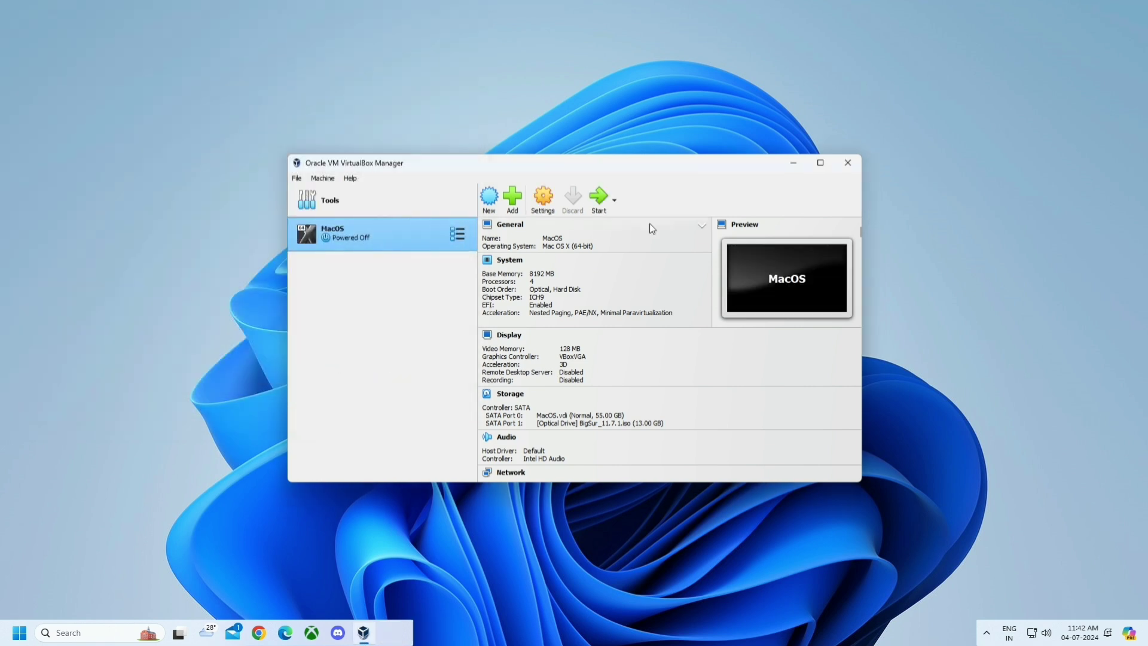
pyautogui.click(848, 162)
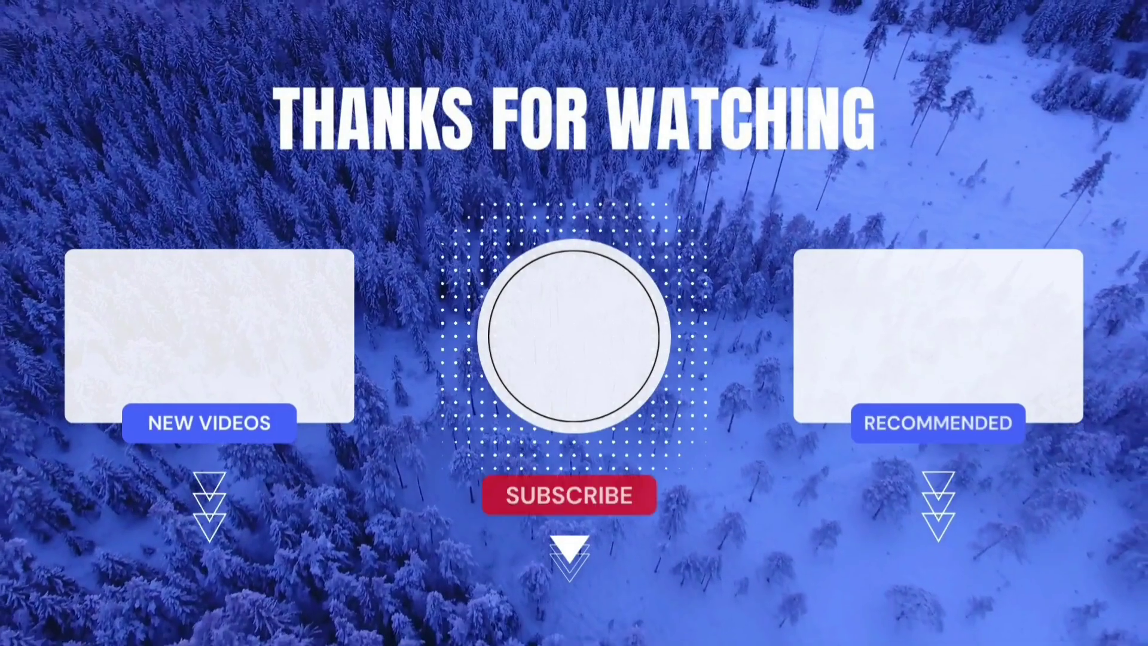